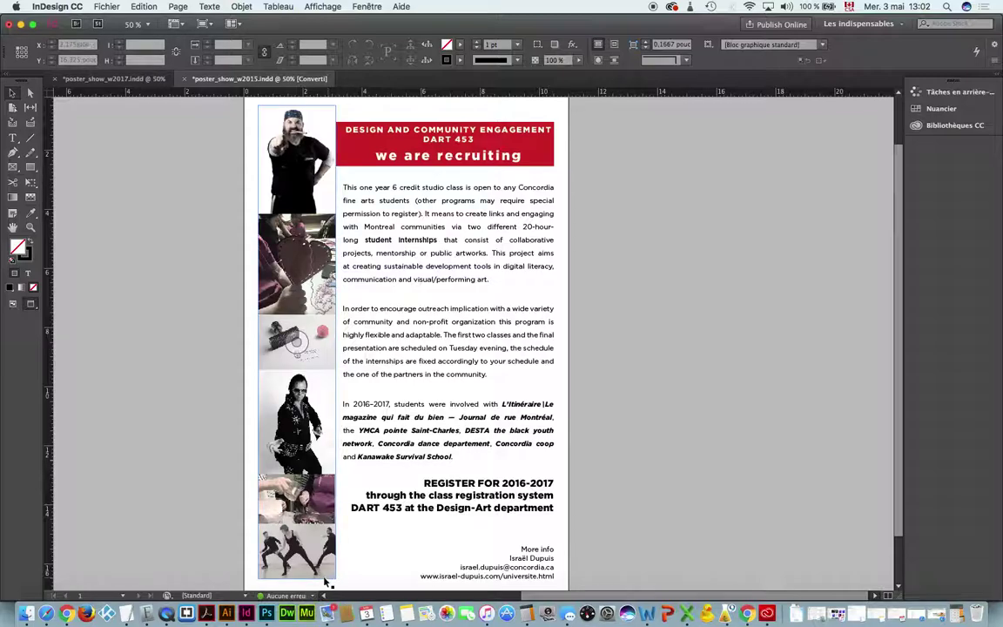
- Create a new preflight profile named prepresse_type
left_click(245, 596)
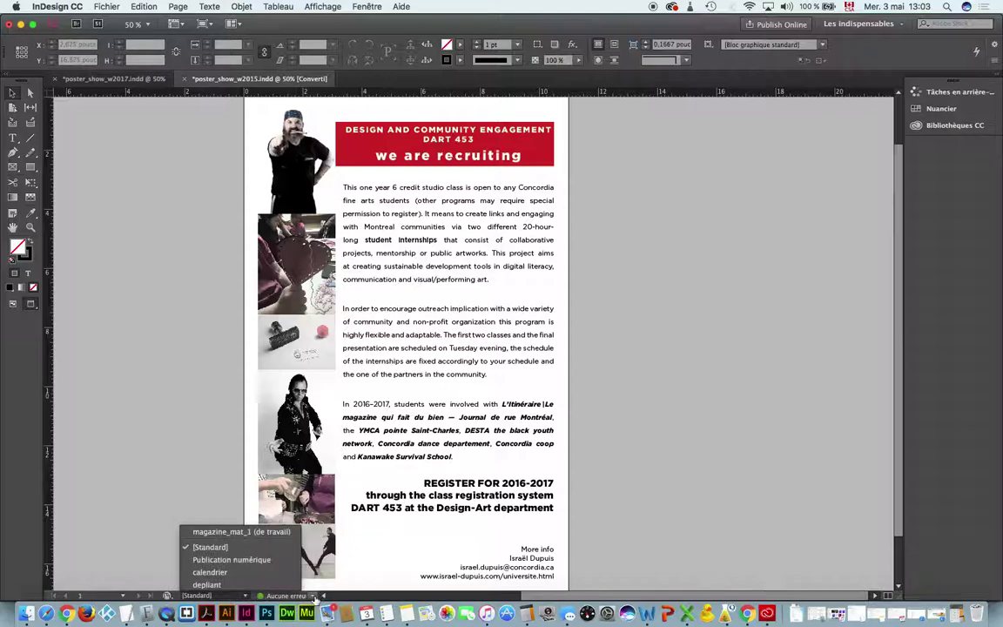
left_click(314, 596)
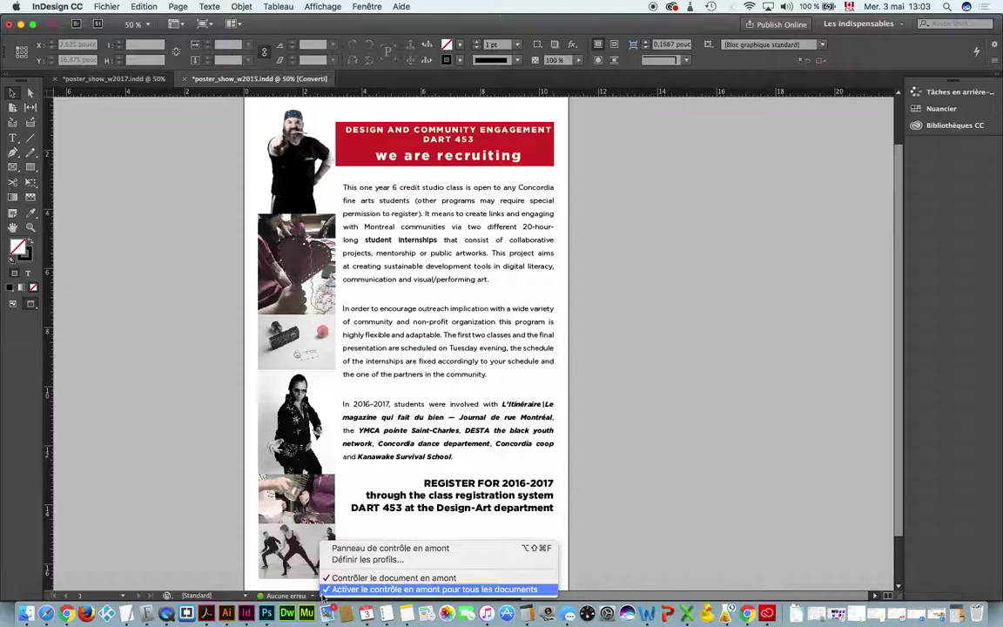
left_click(341, 561)
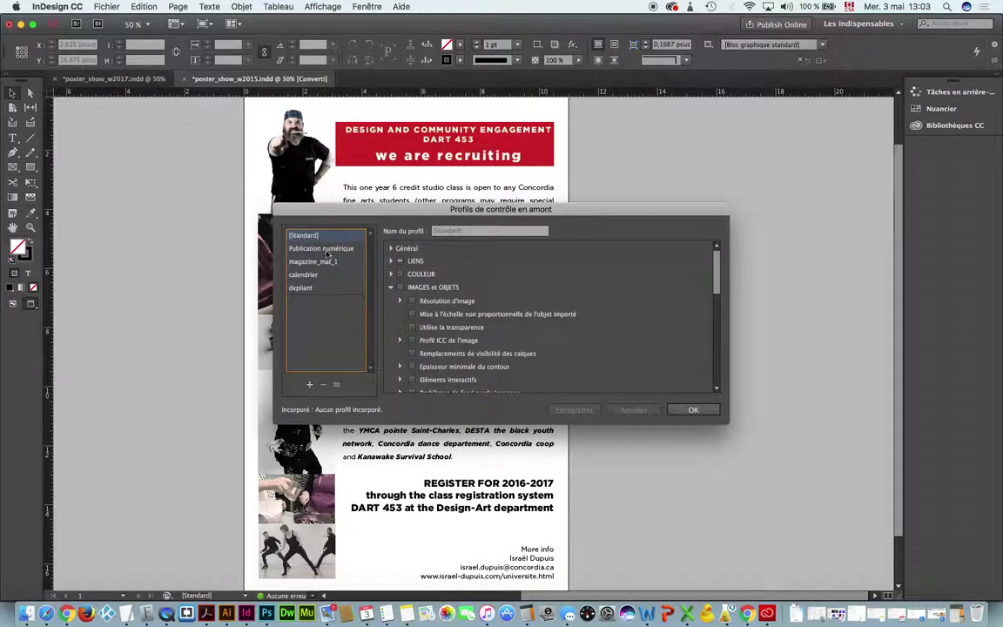
left_click(310, 384)
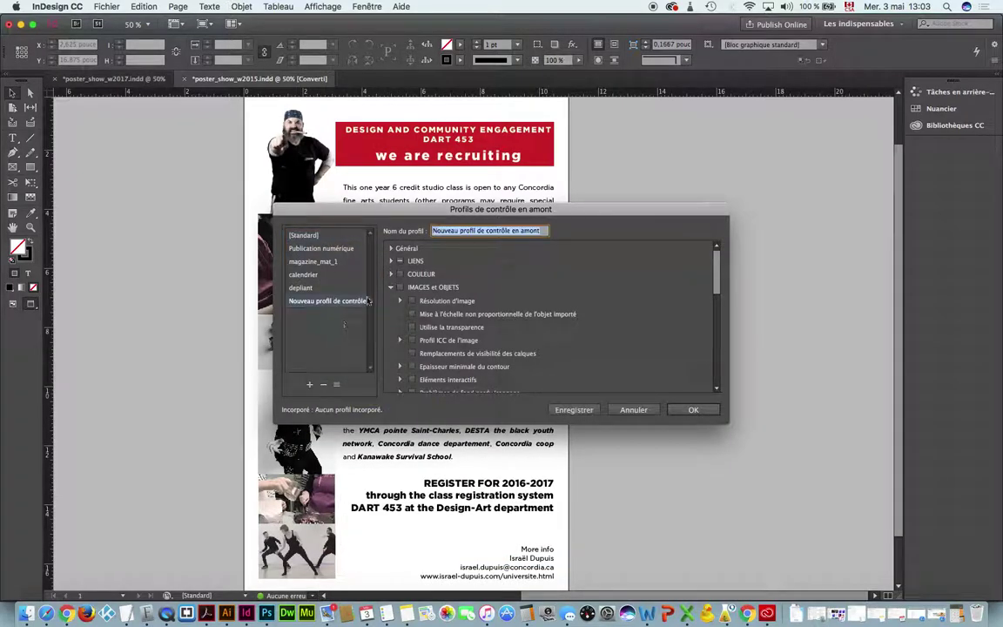
type("prpress")
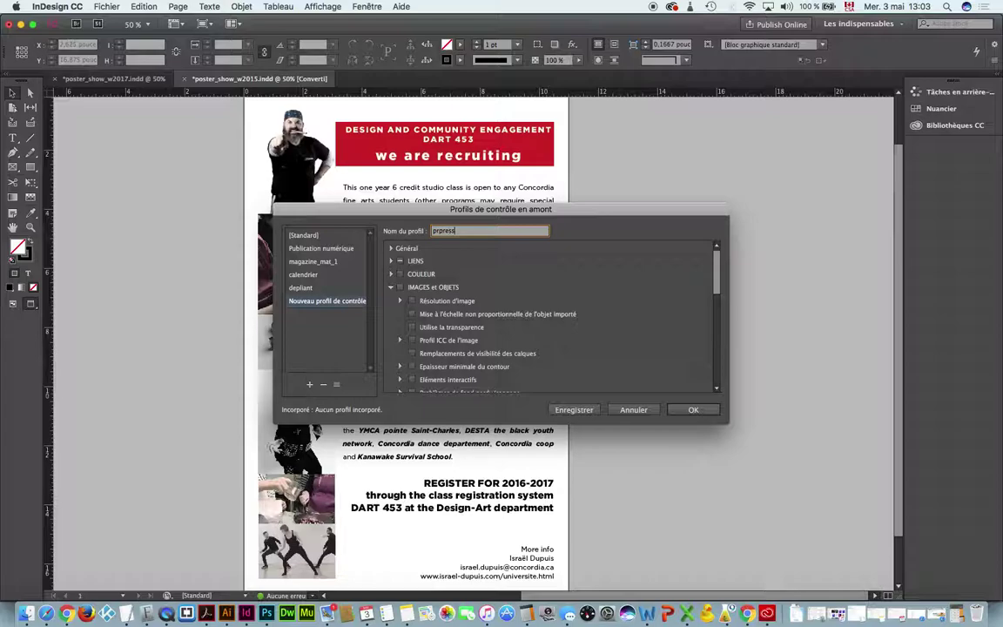
type("e_type")
type("é")
left_click_drag(375, 207, 375, 188)
- Replace the new profile's general description with "offset typique"
left_click(391, 229)
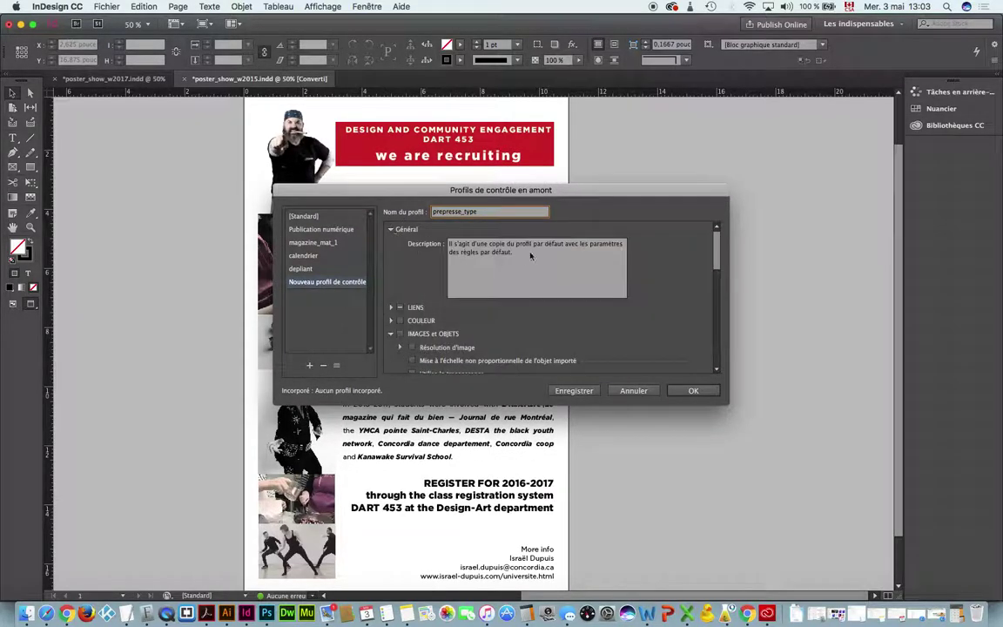
key("Tab")
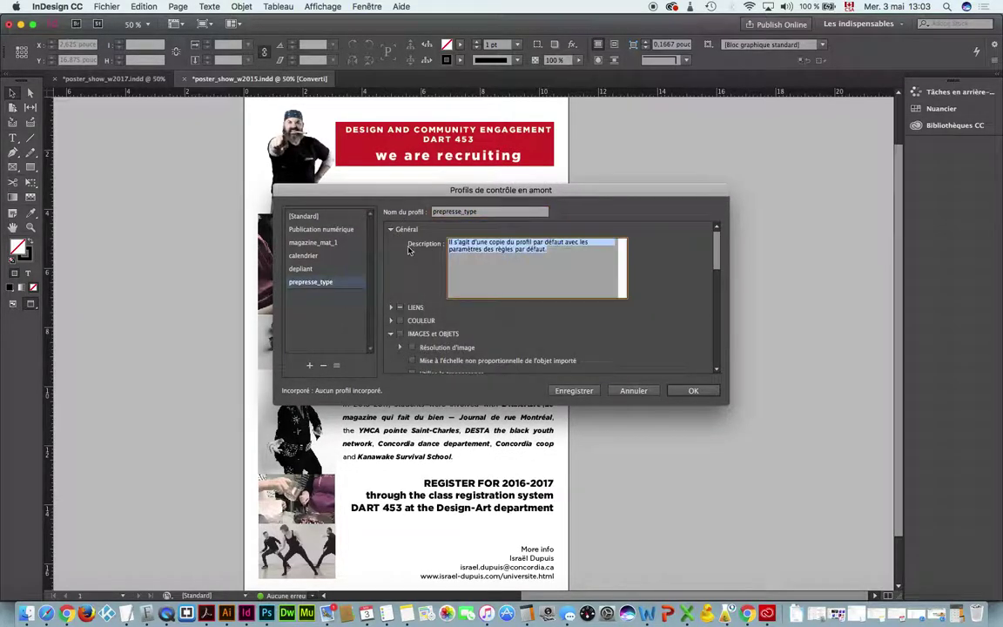
type("offset")
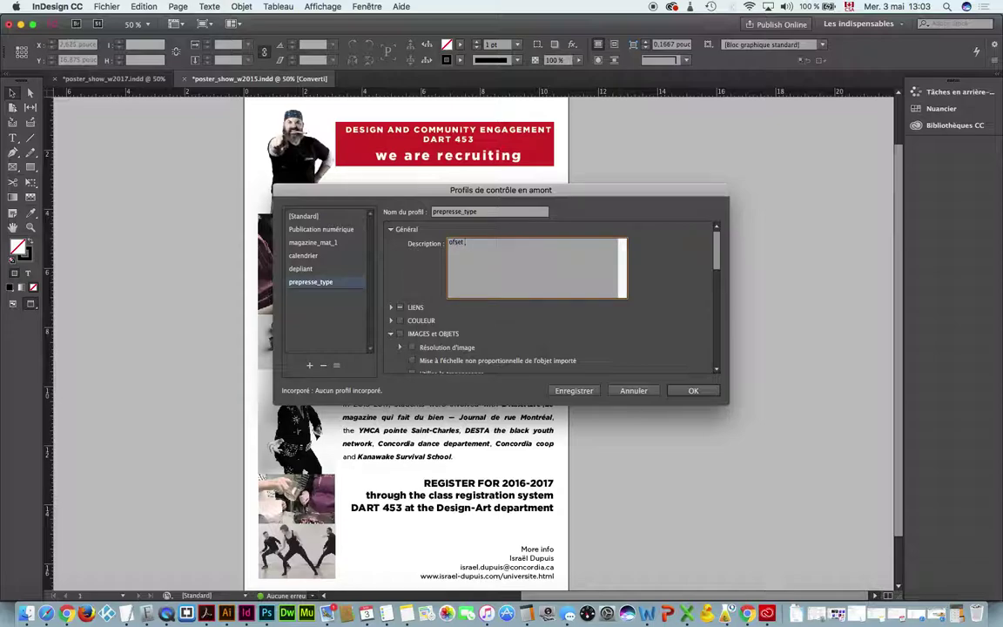
key("BackSpace")
type("typique")
left_click(391, 229)
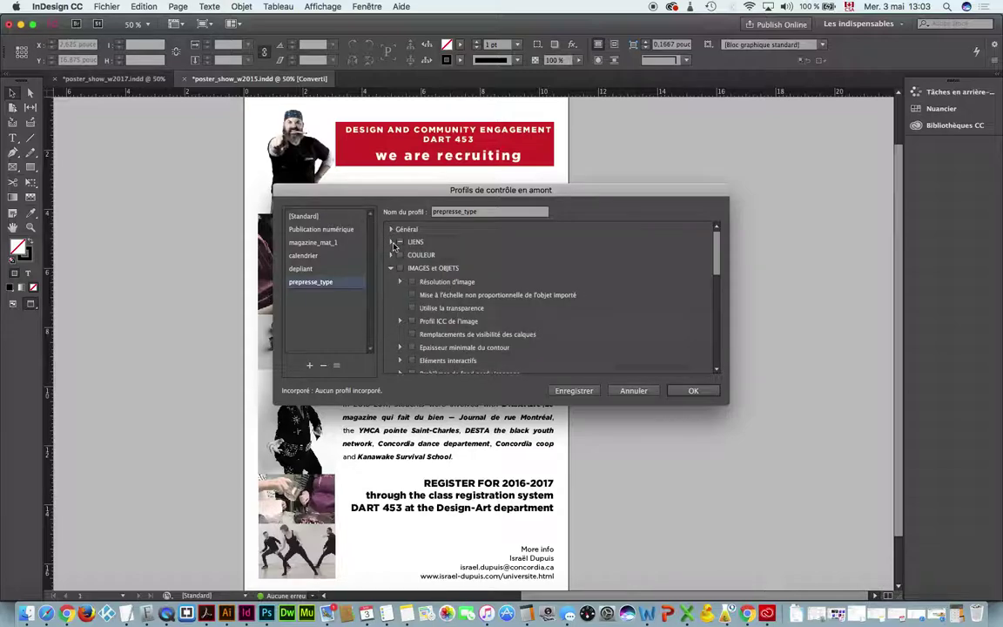
- Configure the profile's LIENS checks for missing or modified links and inaccessible URL links
left_click(390, 242)
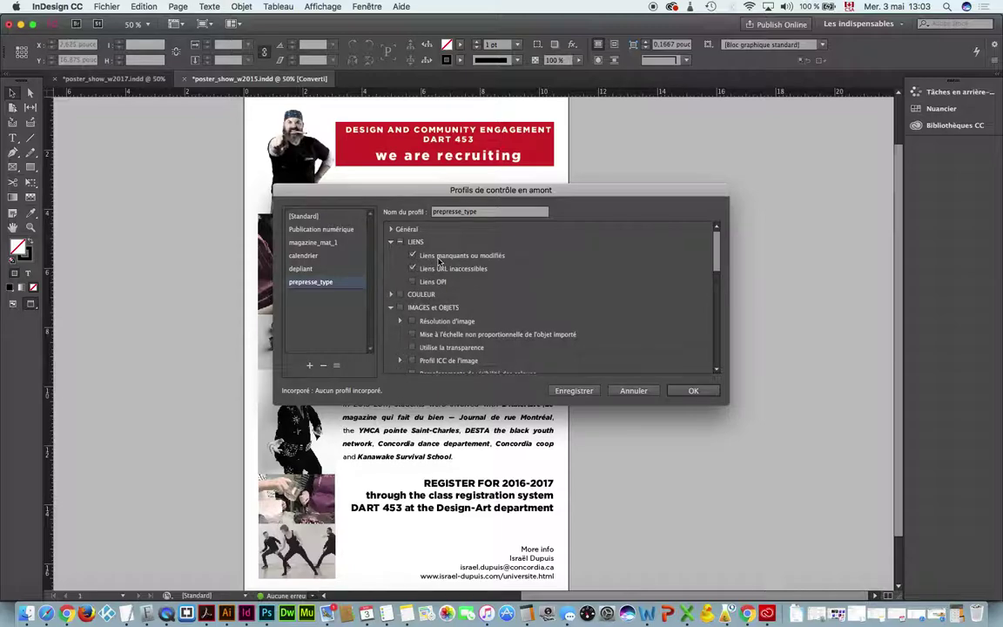
left_click(413, 269)
left_click(411, 255)
left_click(391, 242)
- Enable the required transparency blend space check in the COULEUR rules with CMJN as the space
left_click(391, 255)
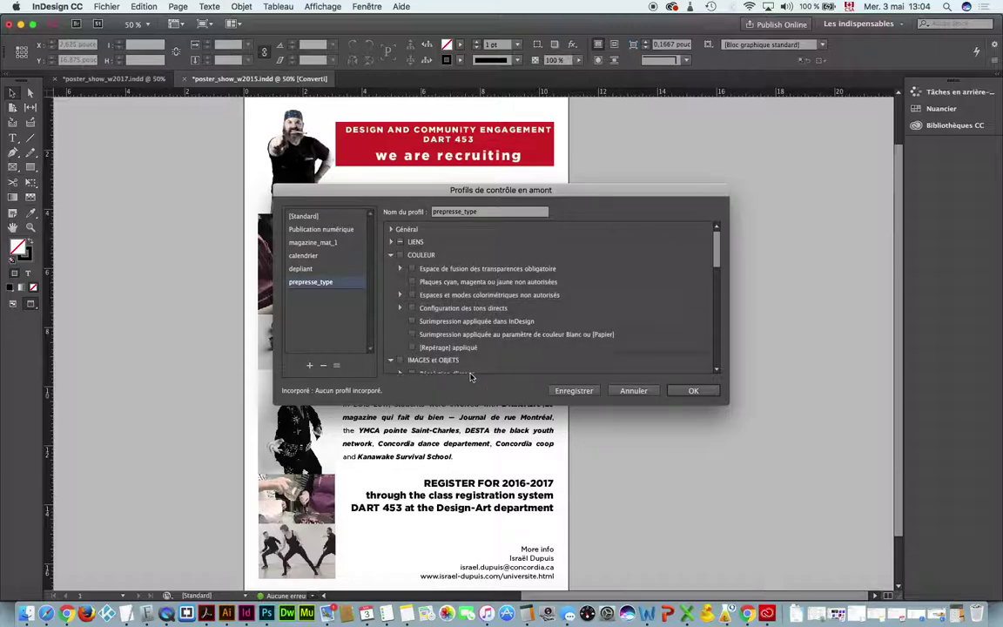
left_click(399, 268)
left_click(412, 269)
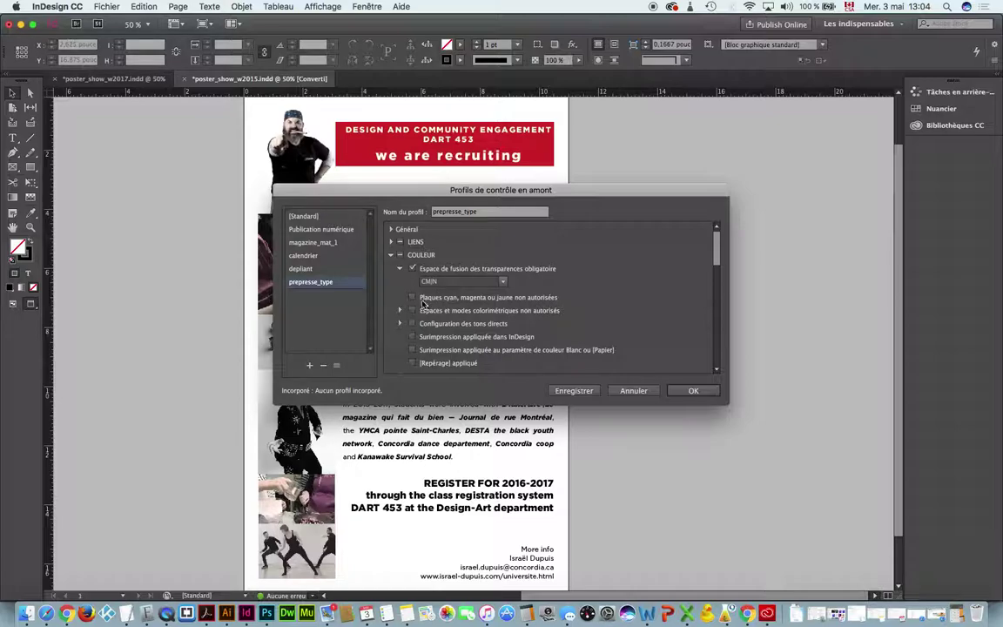
- Enable the check for disallowed colour spaces and modes, and flag RVB, Lab and Ton direct
left_click(400, 310)
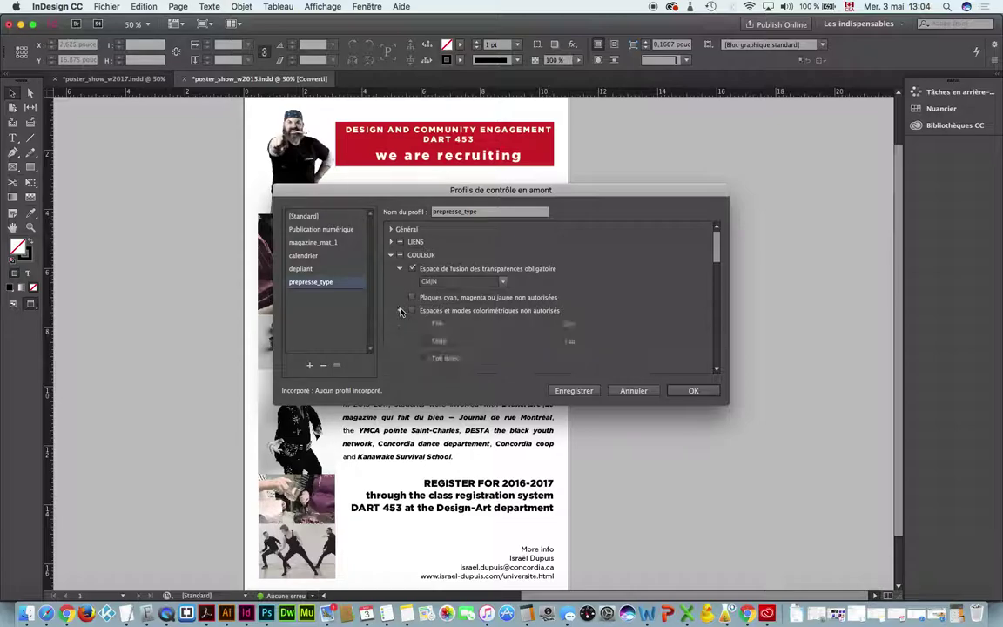
scroll(540, 279, "down", 1)
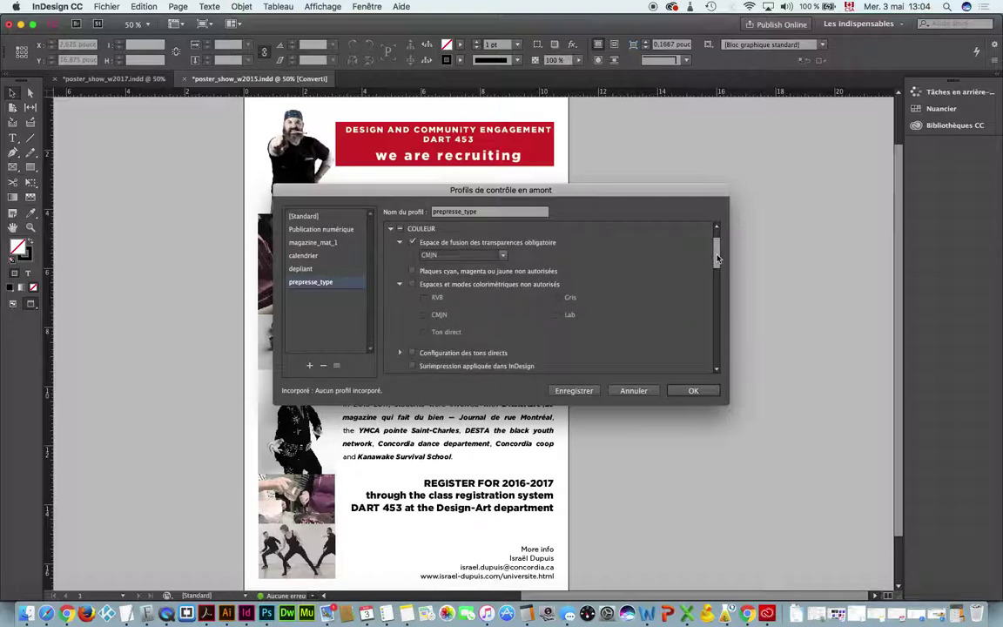
left_click(414, 285)
left_click(421, 297)
left_click(558, 315)
left_click(426, 333)
left_click(425, 332)
left_click(401, 284)
- Try the spot colour configuration check with a maximum of 2 allowed spot colours, then disable the check
left_click(401, 298)
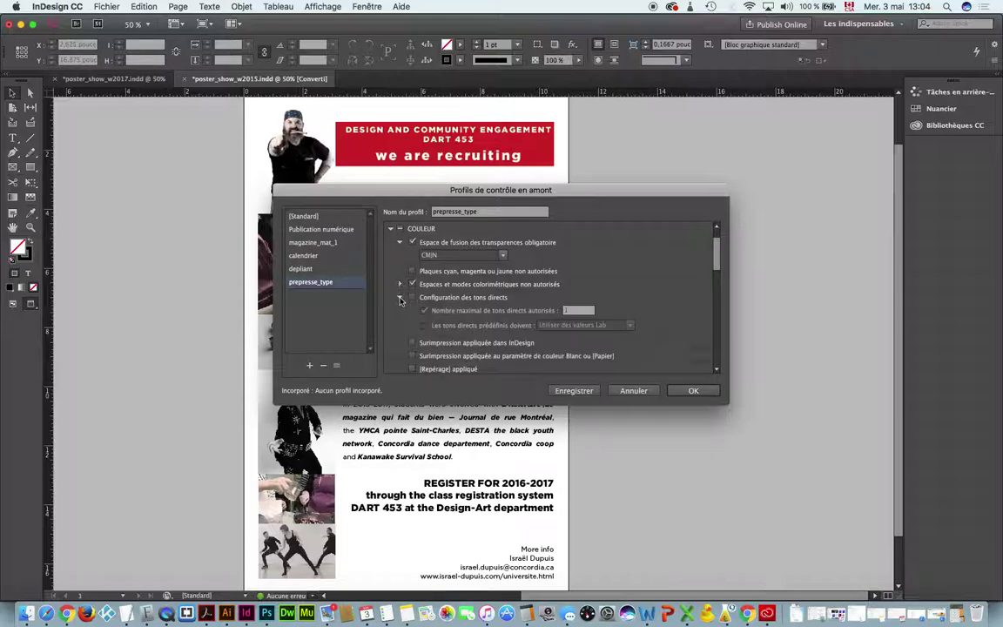
left_click(401, 285)
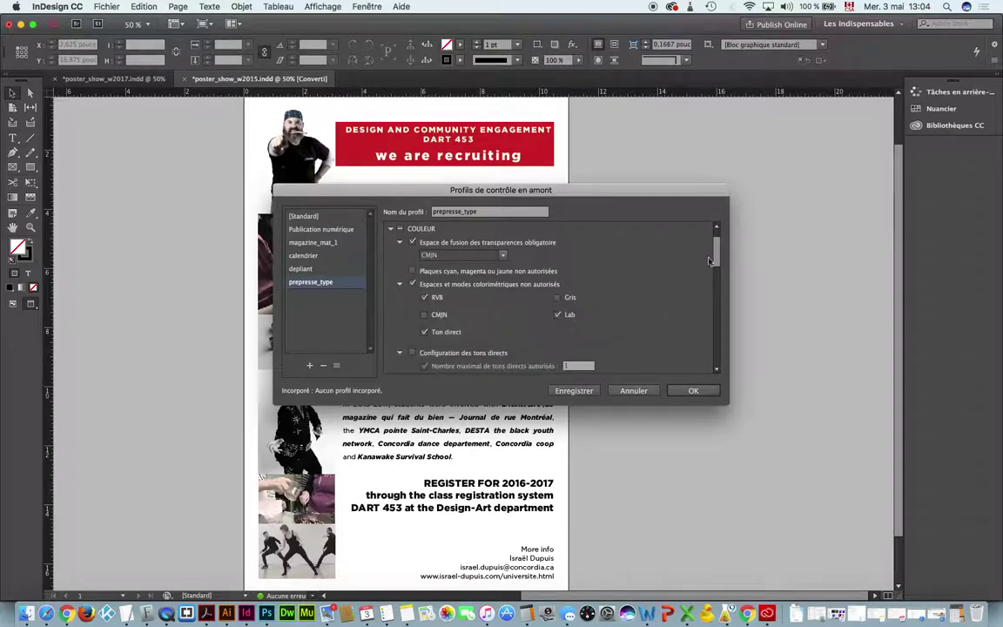
left_click_drag(717, 245, 718, 265)
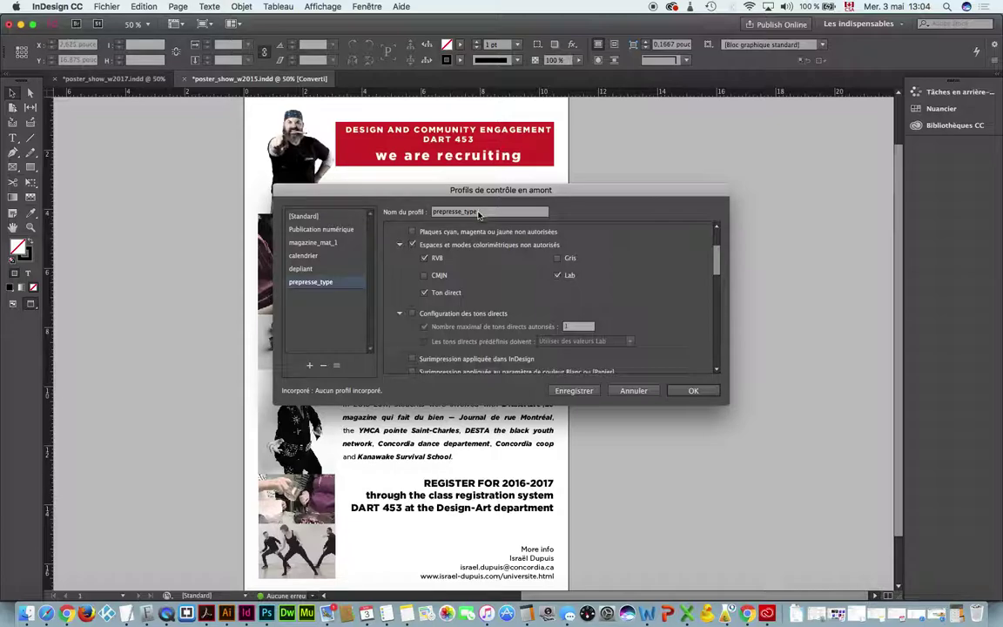
left_click(414, 314)
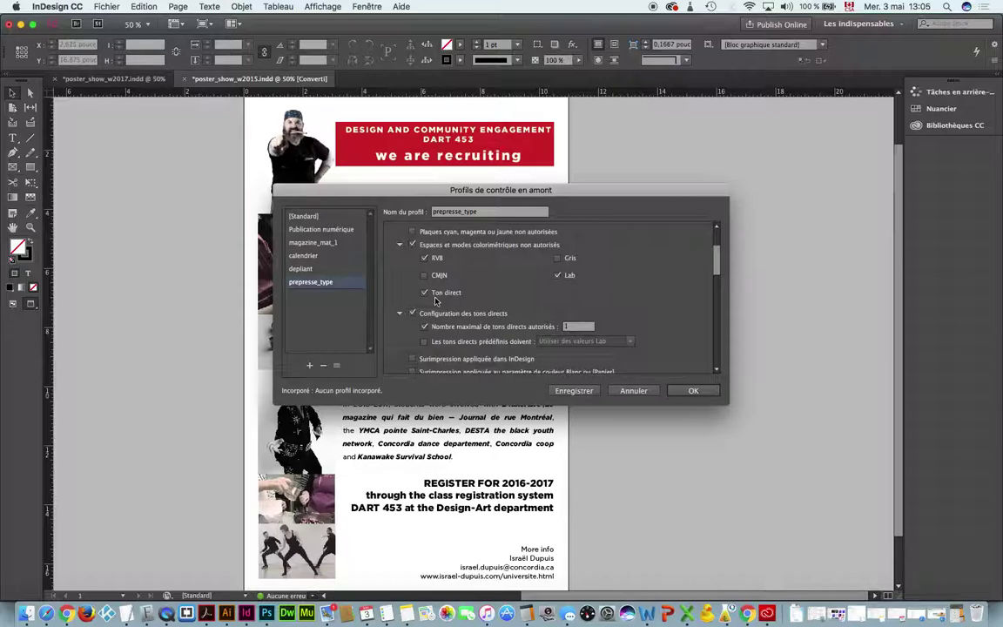
key("Tab")
type("2")
left_click(413, 315)
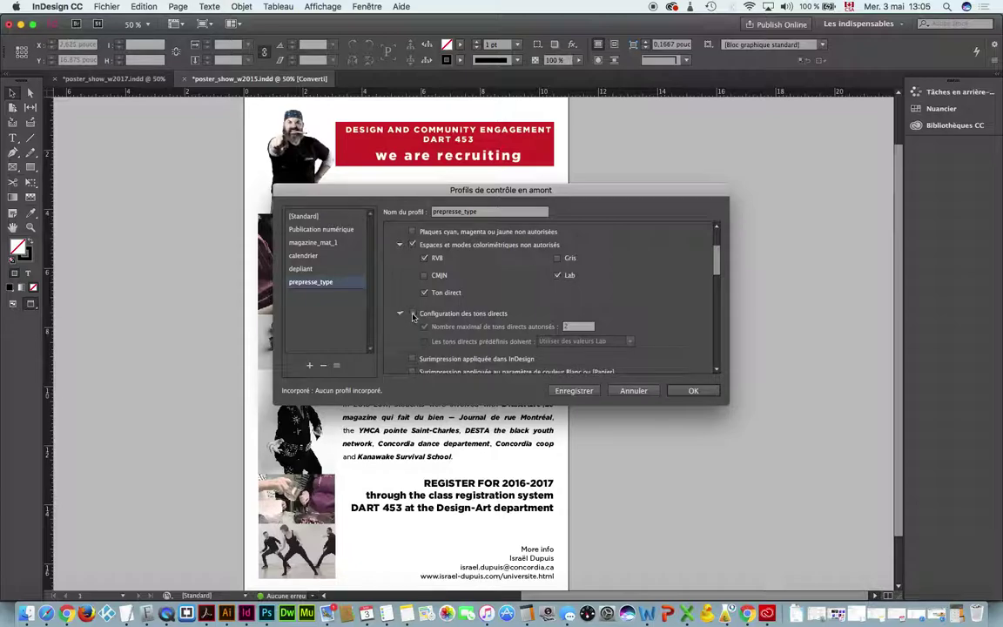
left_click(401, 314)
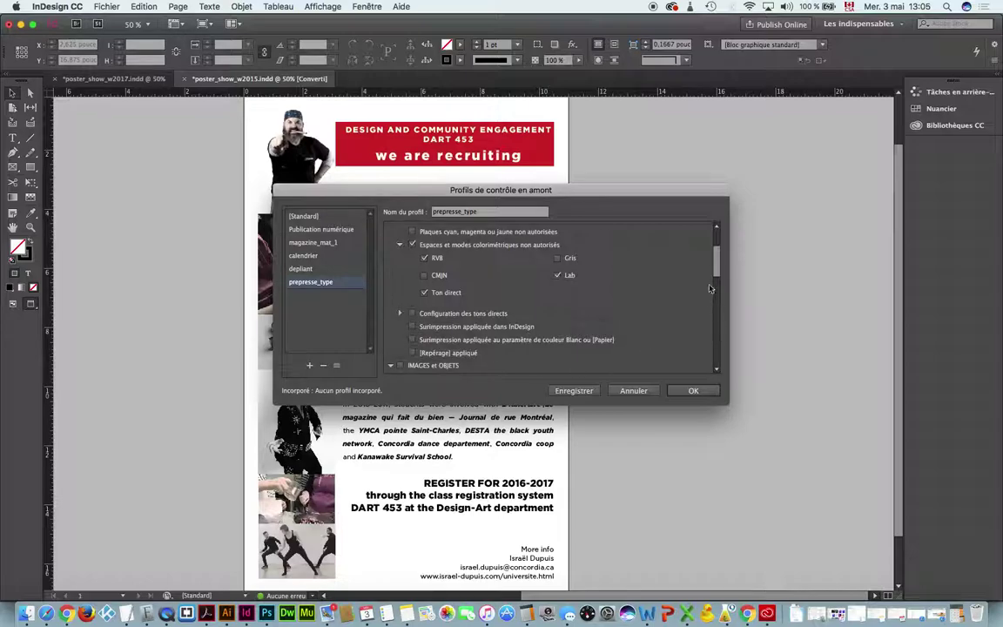
- Enable the image resolution check and set the minimum resolution to 300 for colour, greyscale and 1-bit images
scroll(719, 273, "down", 1)
scroll(720, 273, "down", 4)
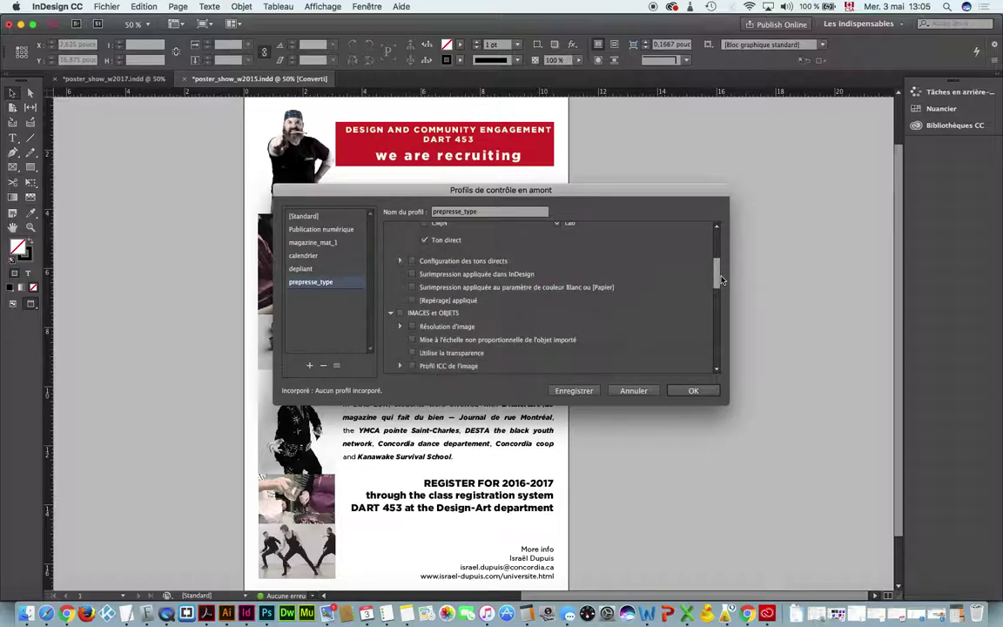
left_click_drag(719, 281, 721, 290)
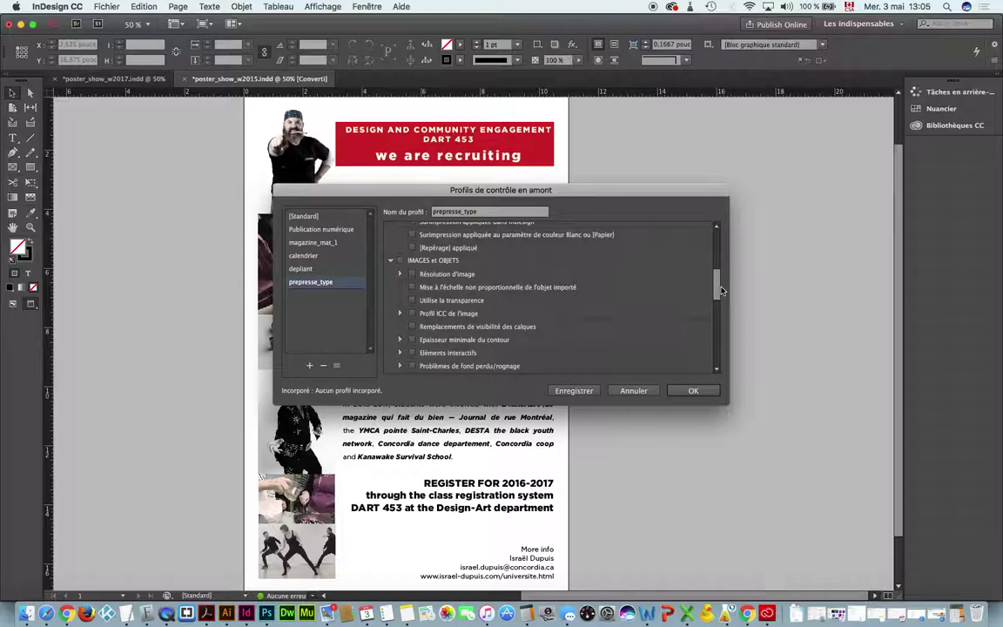
left_click(400, 275)
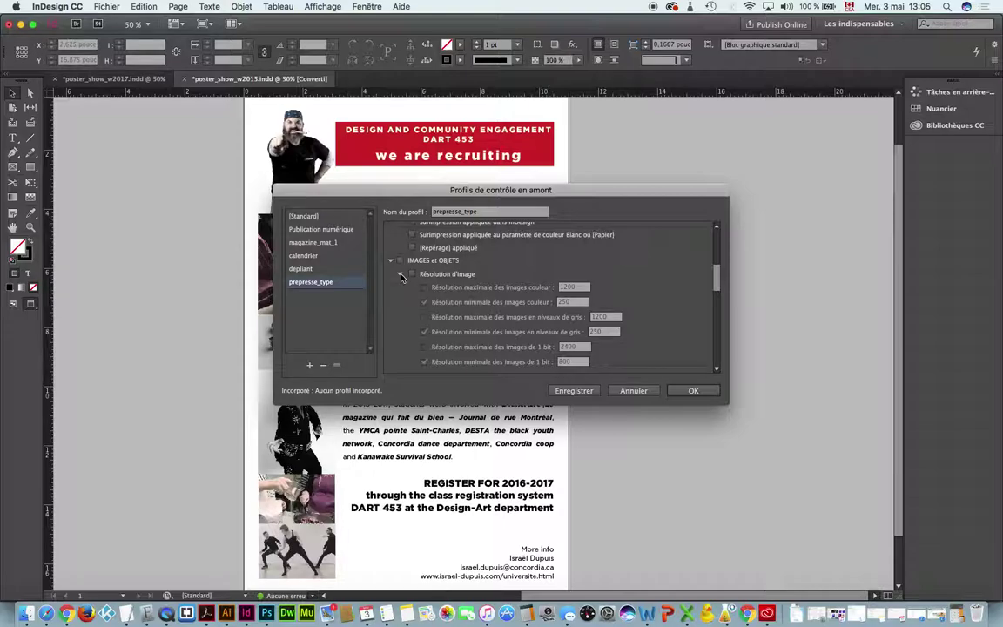
left_click(413, 274)
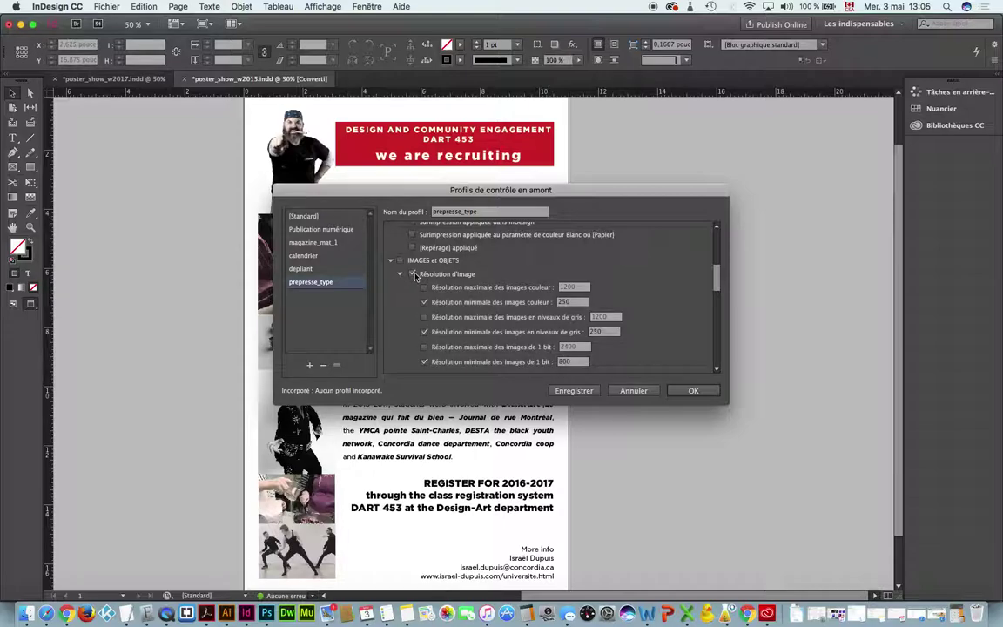
double_click(573, 301)
type("300")
key("Tab")
type("300")
key("Tab")
type("300")
key("Tab")
left_click(401, 275)
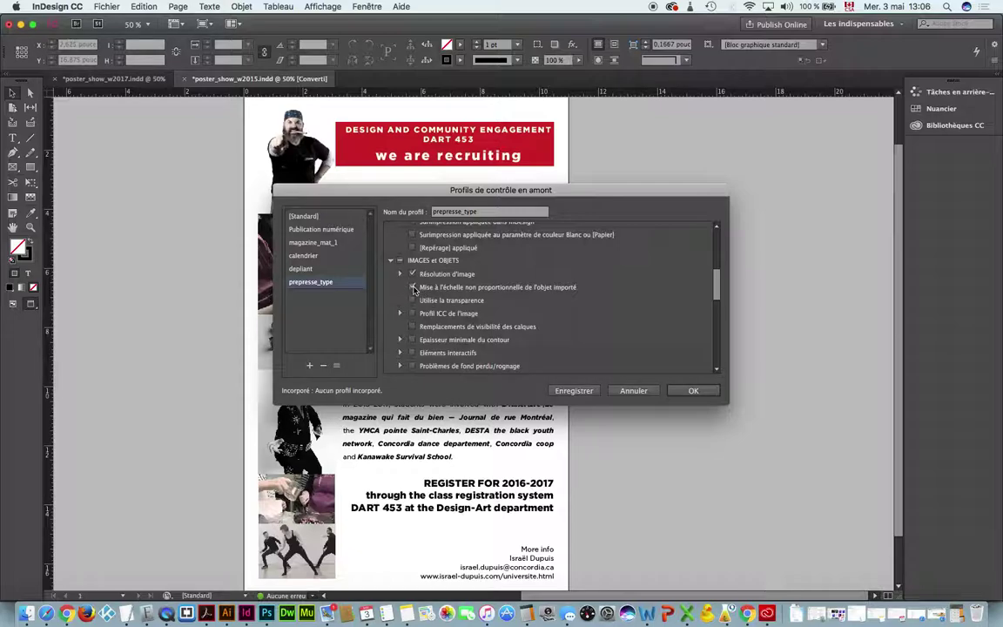
- Enable the checks for non-proportional scaling of placed objects and for transparency use, and look over the image ICC profile options
left_click(412, 287)
left_click(413, 301)
left_click(401, 315)
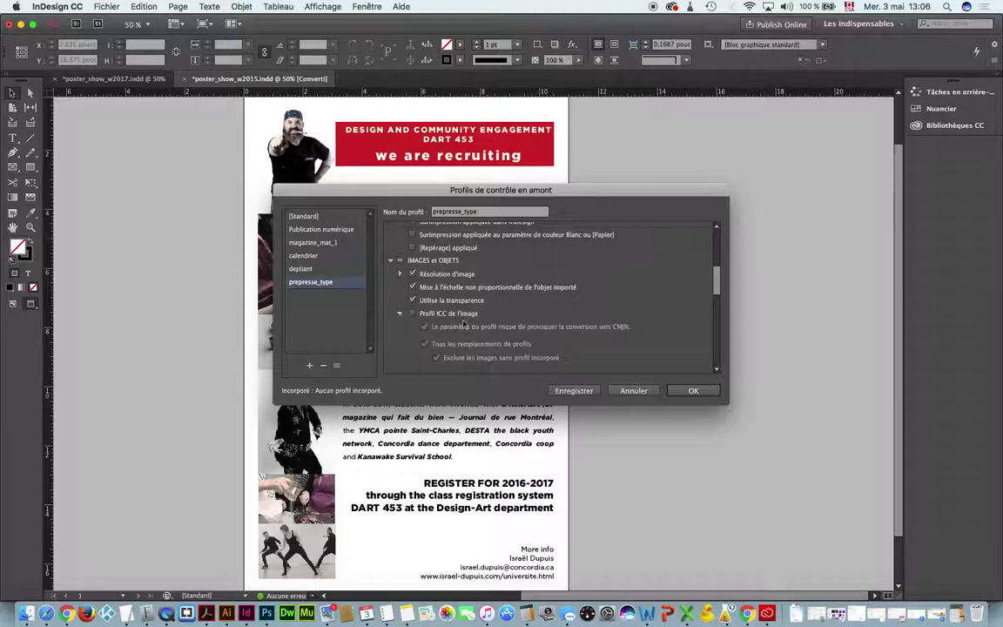
left_click_drag(715, 286, 715, 300)
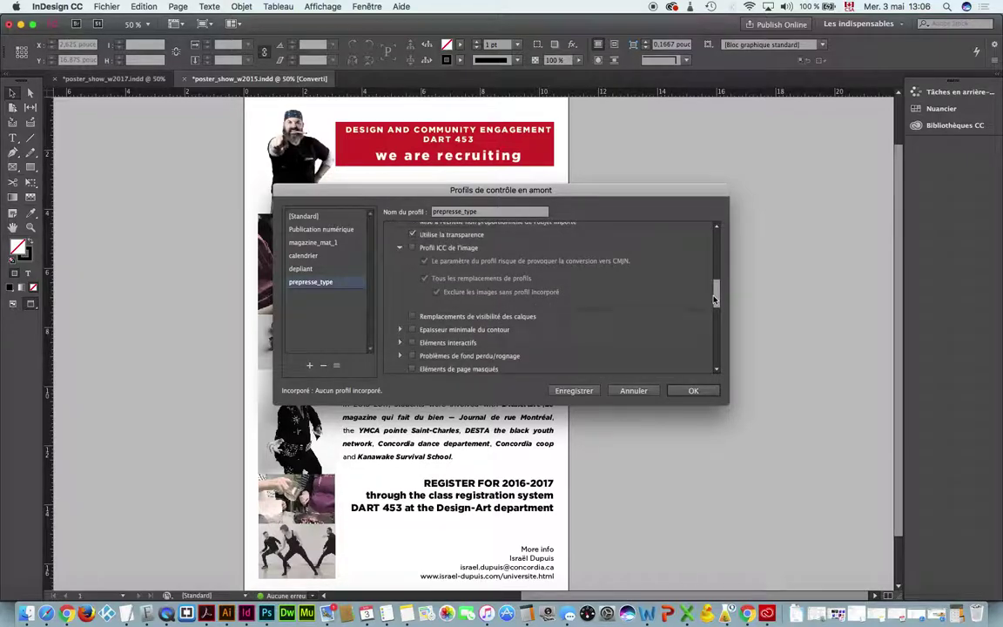
left_click(401, 248)
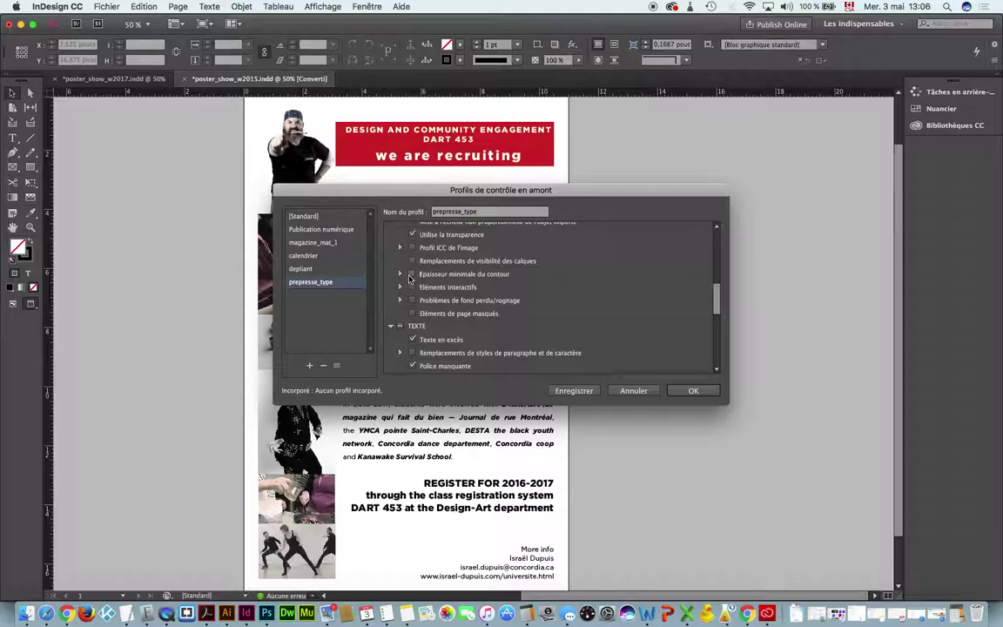
- Enable the minimum stroke weight check and look over the interactive elements options
left_click(400, 273)
left_click(413, 274)
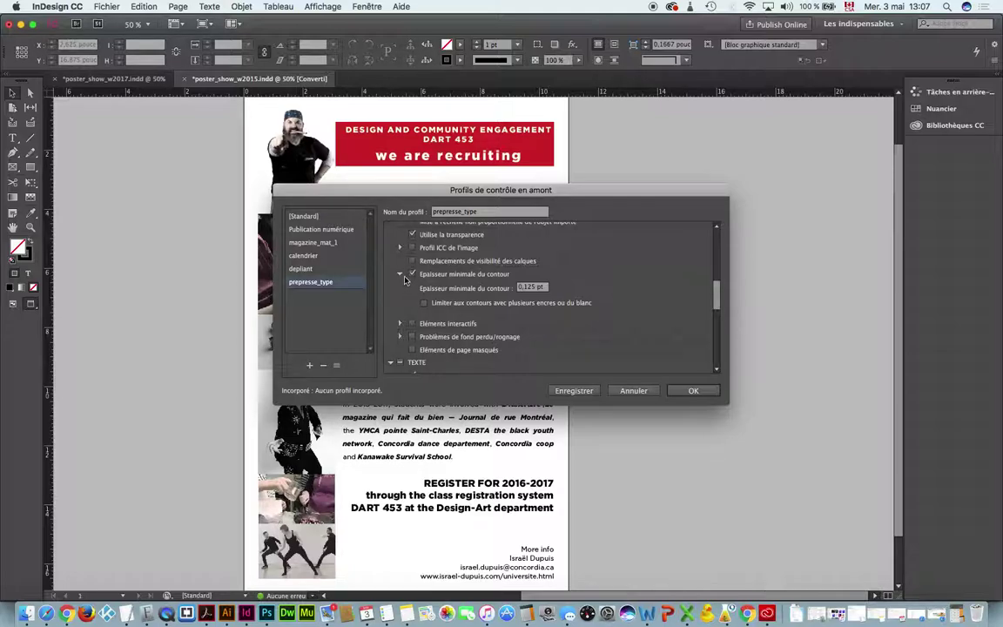
left_click(401, 275)
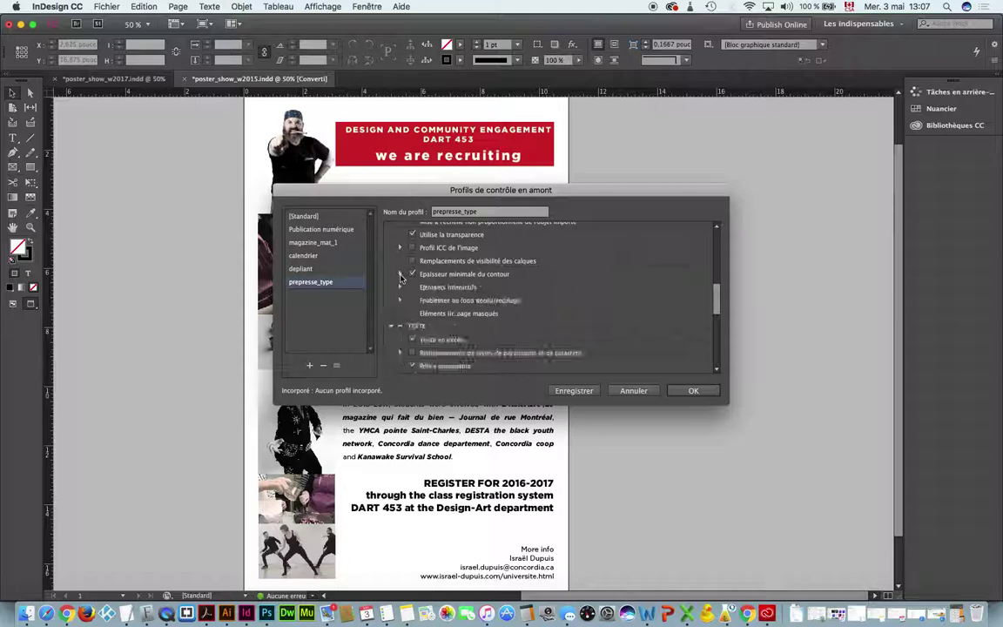
left_click(400, 288)
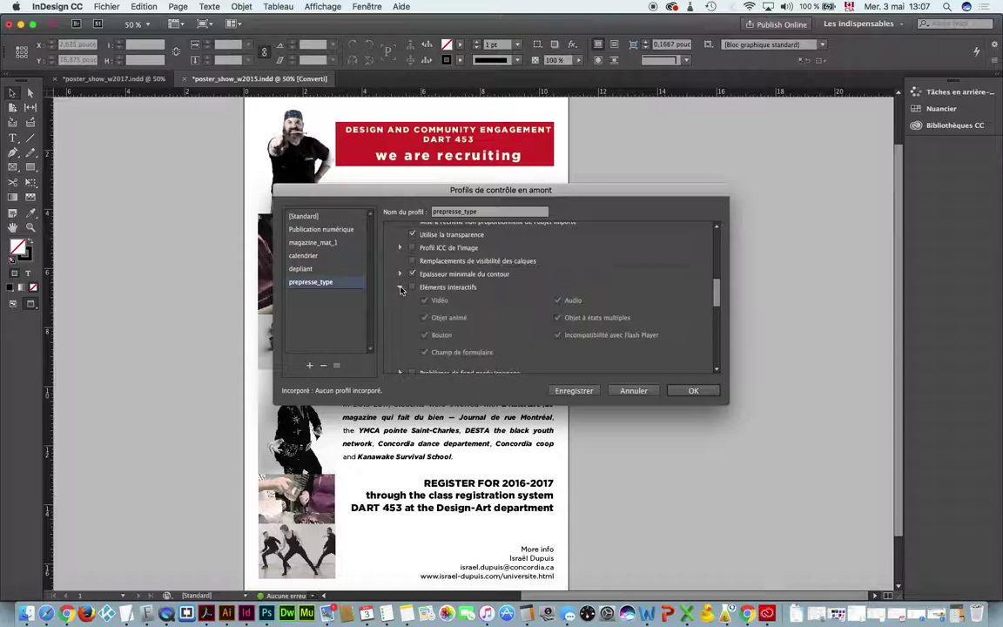
left_click(400, 288)
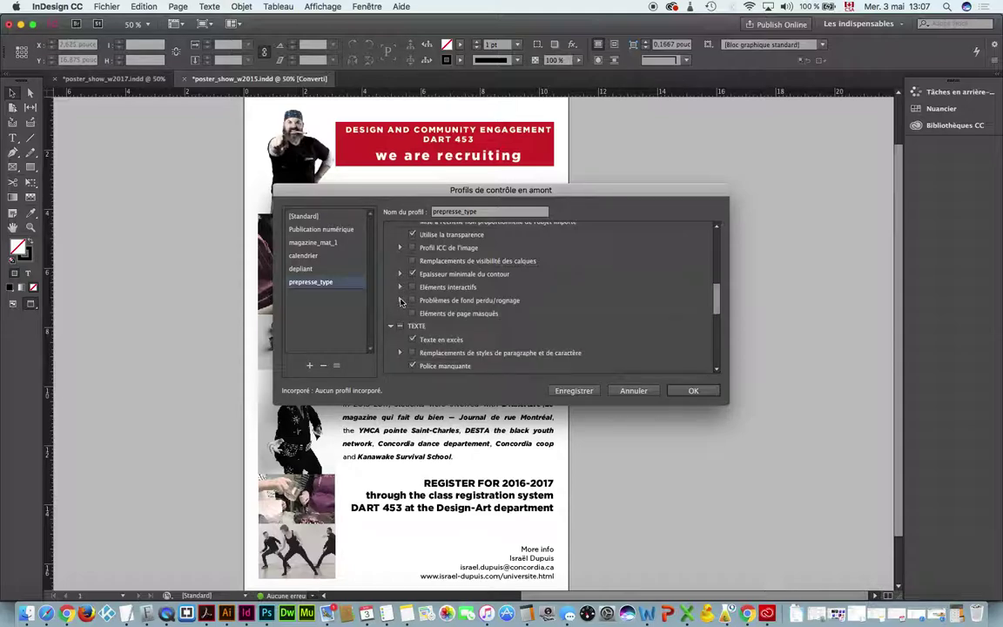
- Enable the bleed/trim problems check and set its live area margin to 0,125 inch on all four sides
left_click(400, 300)
left_click(413, 300)
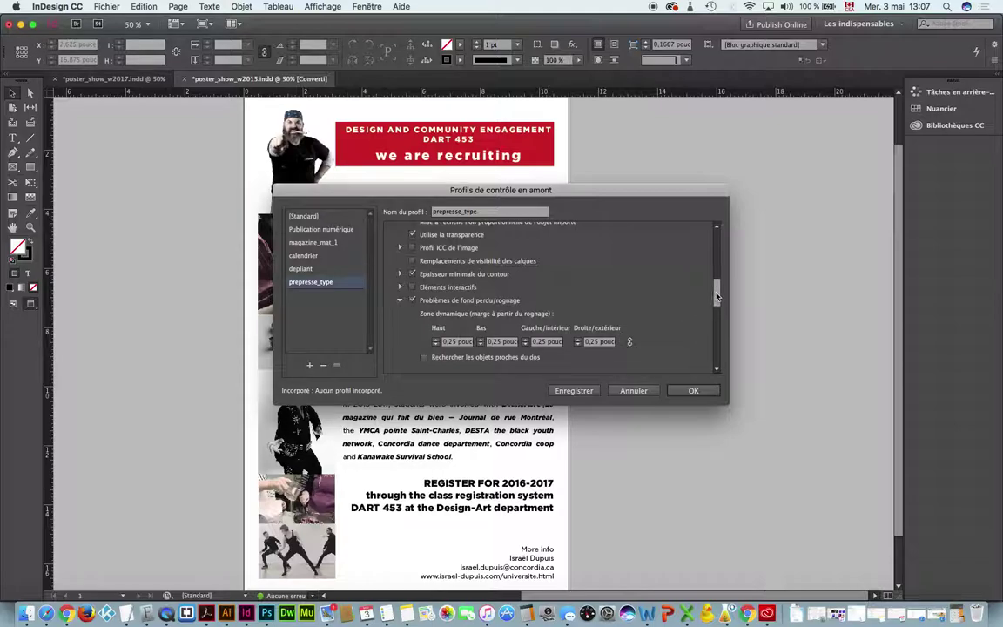
scroll(646, 266, "down", 1)
left_click(450, 329)
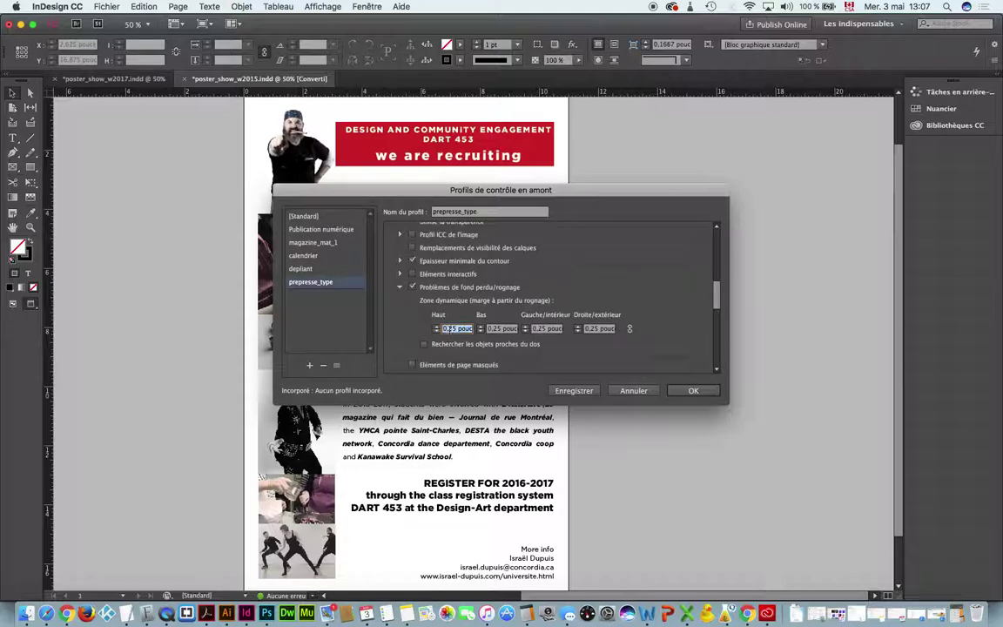
left_click(446, 328)
type("1")
key("Tab")
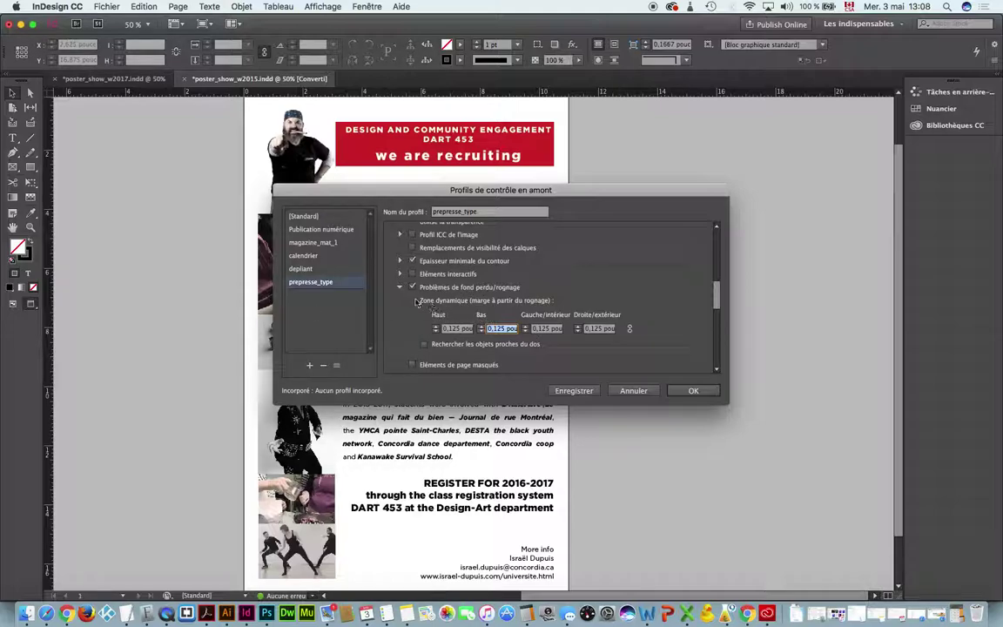
- Look over the paragraph and character style override options and enable the missing glyph check in the text section
left_click(400, 288)
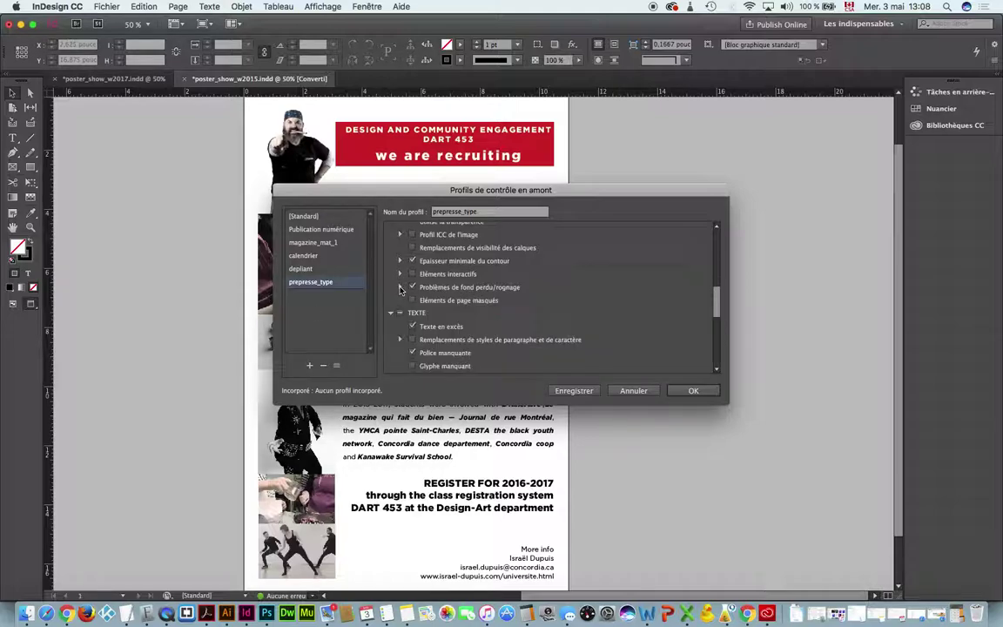
scroll(646, 269, "down", 3)
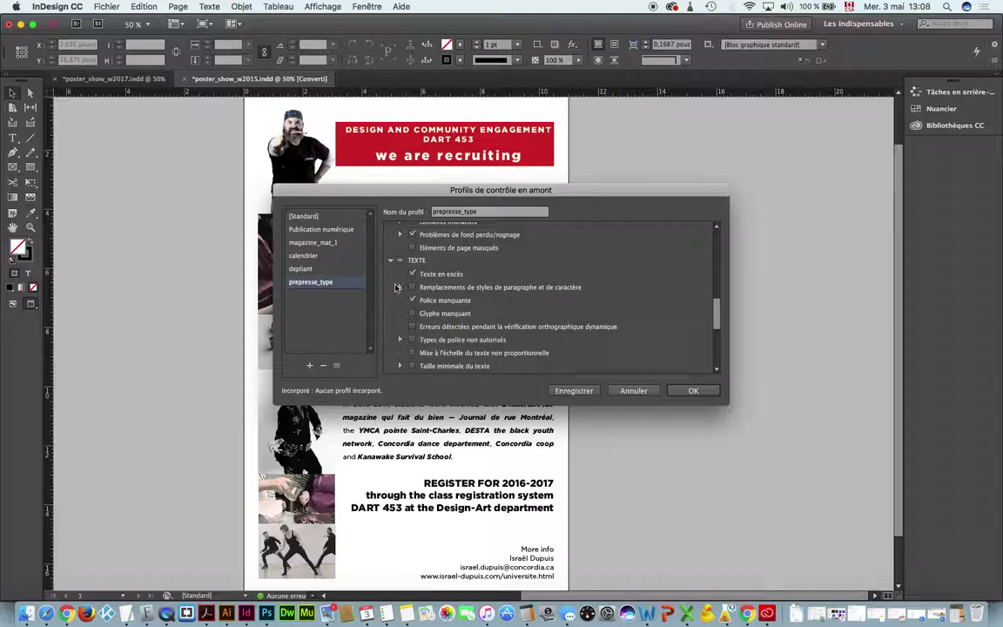
left_click(399, 288)
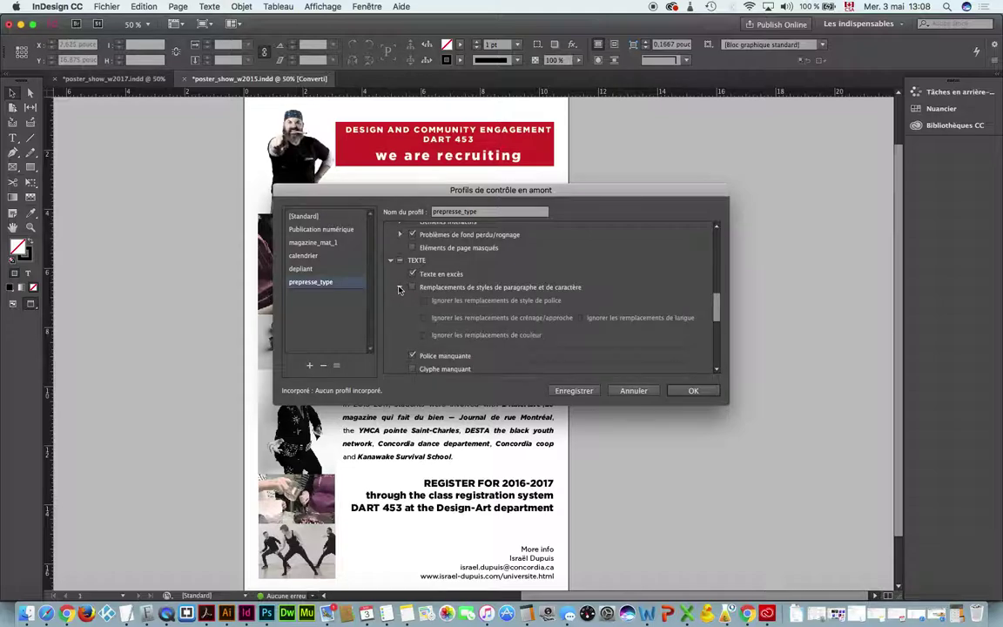
left_click(400, 287)
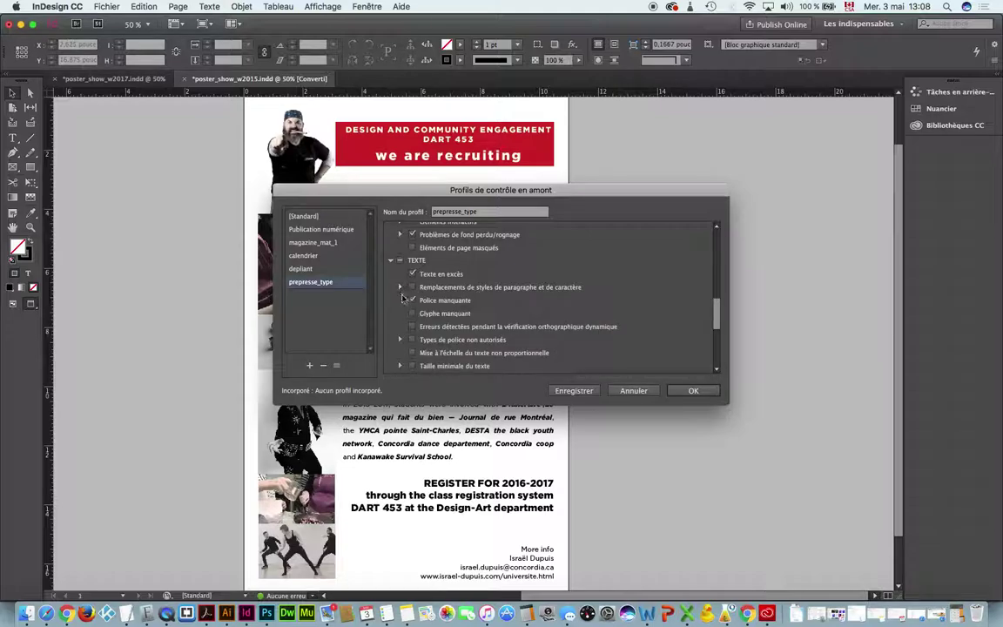
left_click(413, 314)
scroll(722, 324, "down", 4)
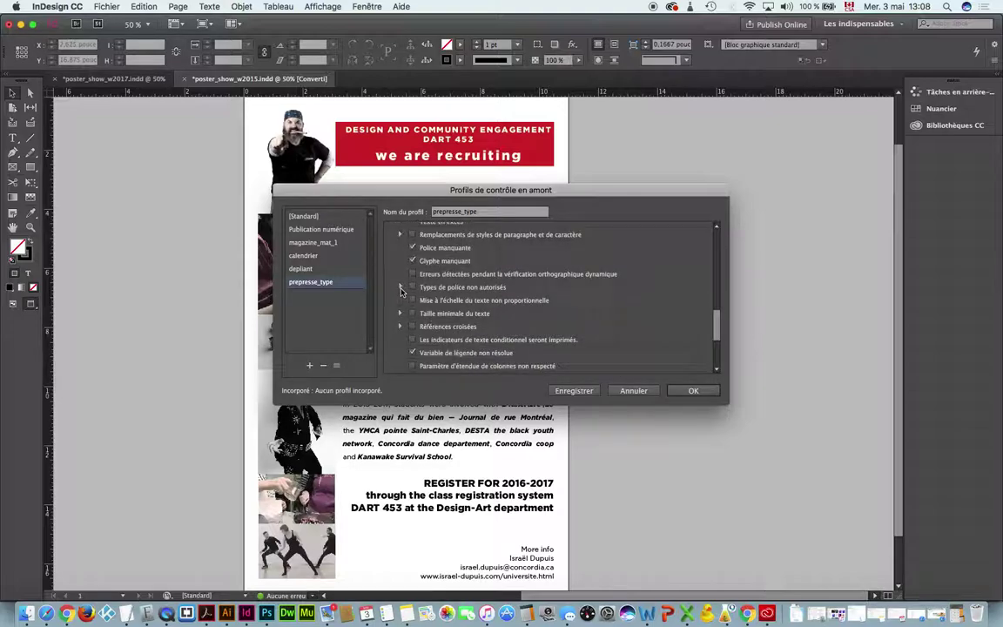
- Look over the disallowed font type options and enable the check for non-proportional text scaling
left_click(400, 288)
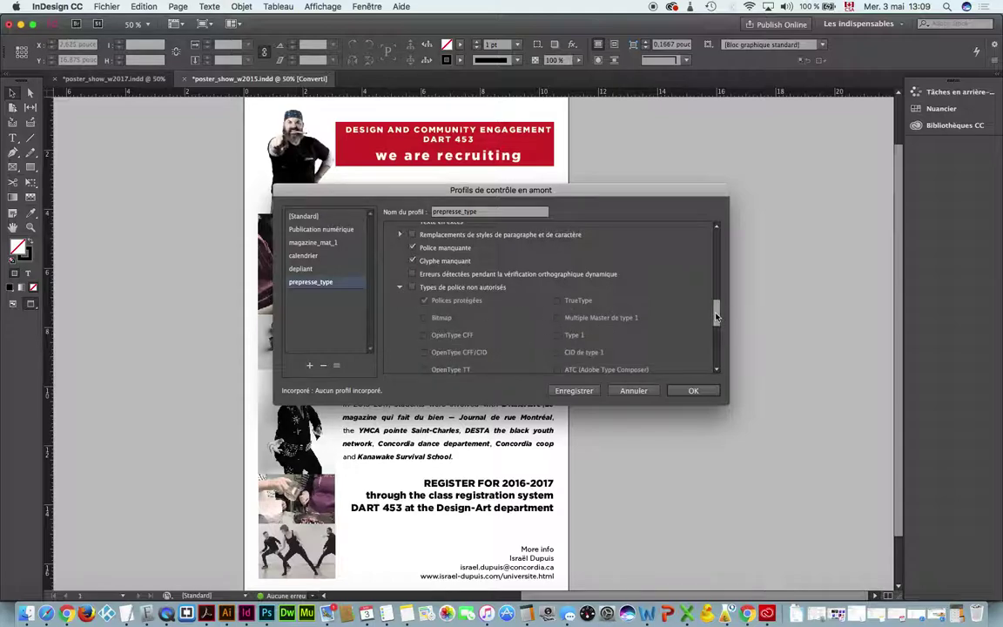
scroll(718, 321, "down", 2)
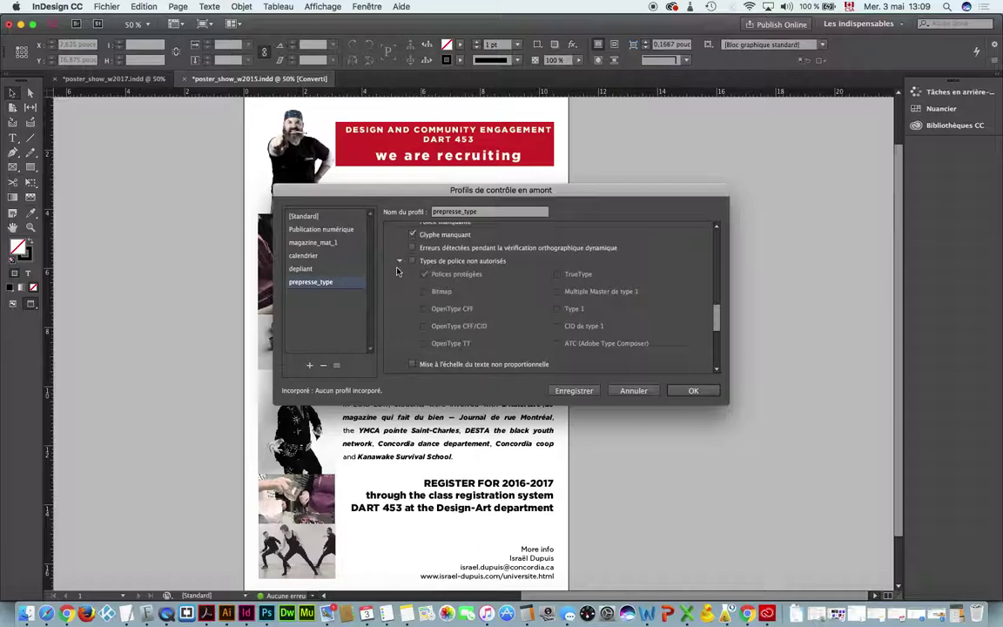
left_click(399, 262)
left_click(413, 274)
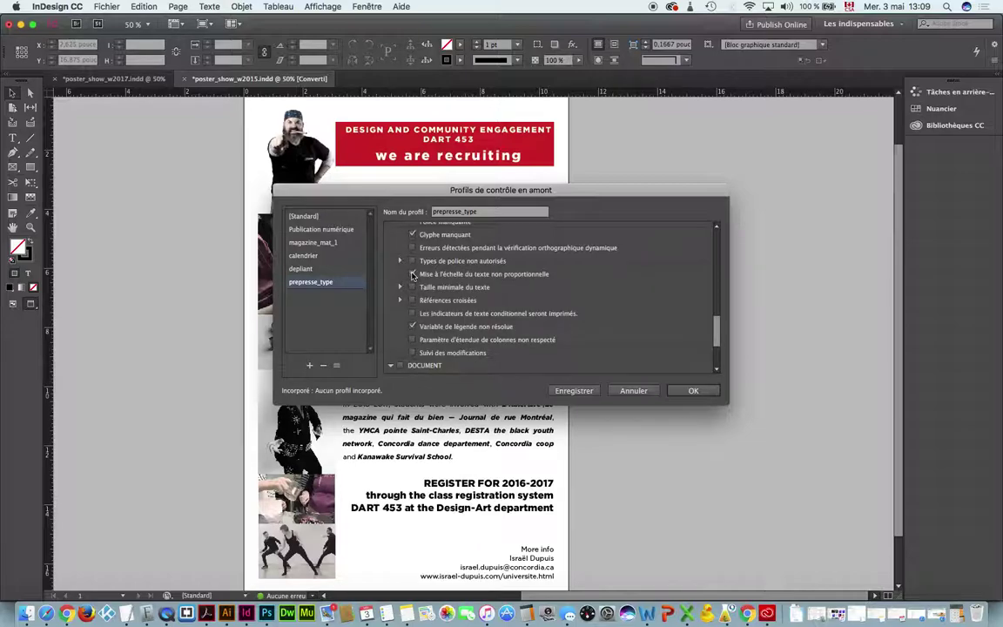
left_click(414, 275)
- Enable the minimum text size check and disable the check for unresolved caption variables
left_click(401, 288)
left_click(413, 287)
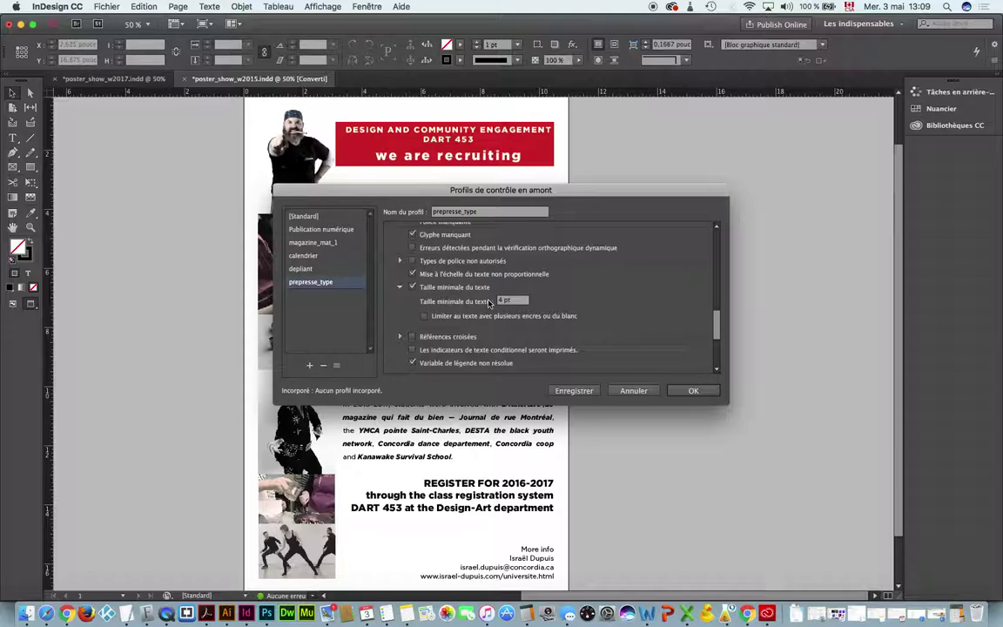
left_click(399, 288)
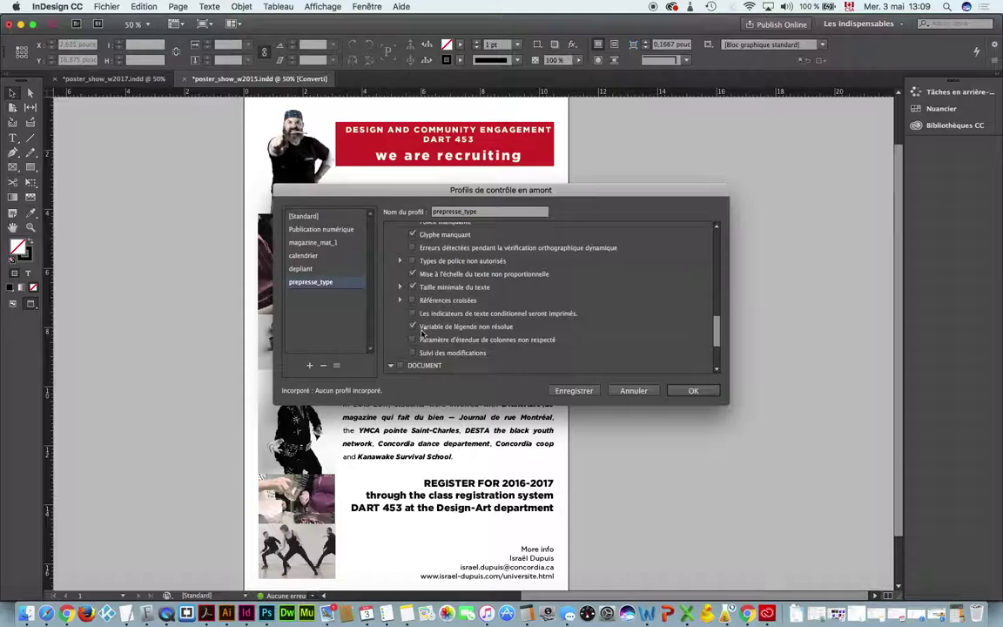
left_click(413, 327)
- Enable the bleed and slug format check in the document section and review its minimum bleed settings
scroll(716, 338, "down", 1)
scroll(716, 338, "down", 2)
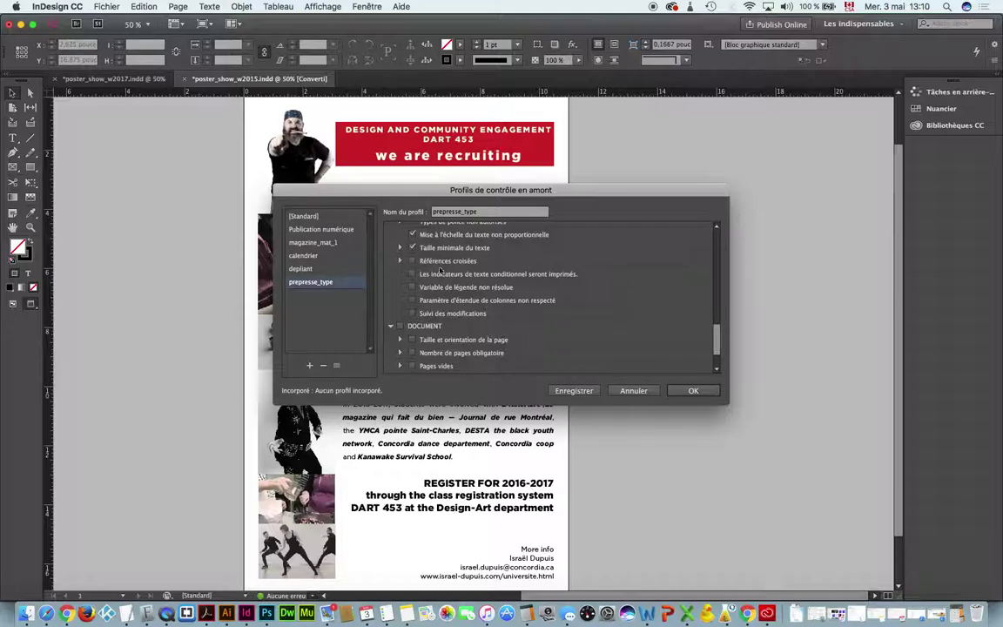
scroll(644, 309, "down", 2)
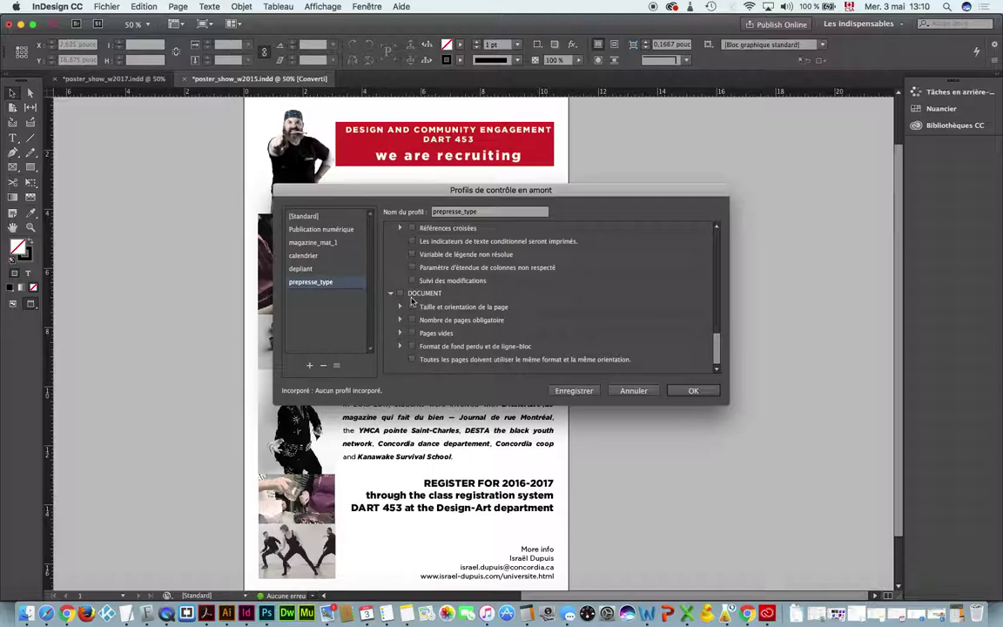
left_click(399, 347)
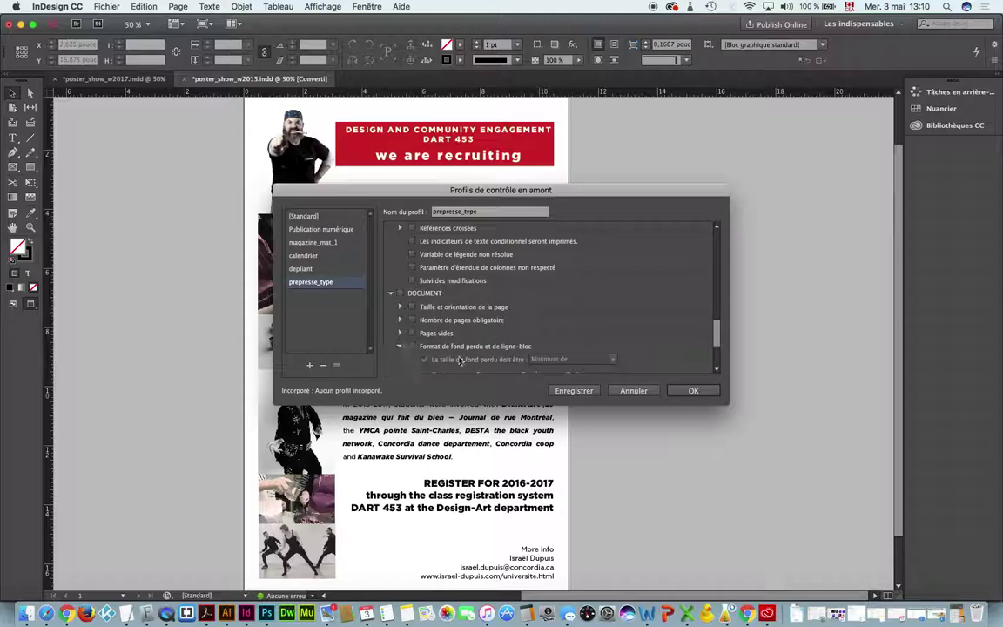
left_click_drag(717, 331, 717, 350)
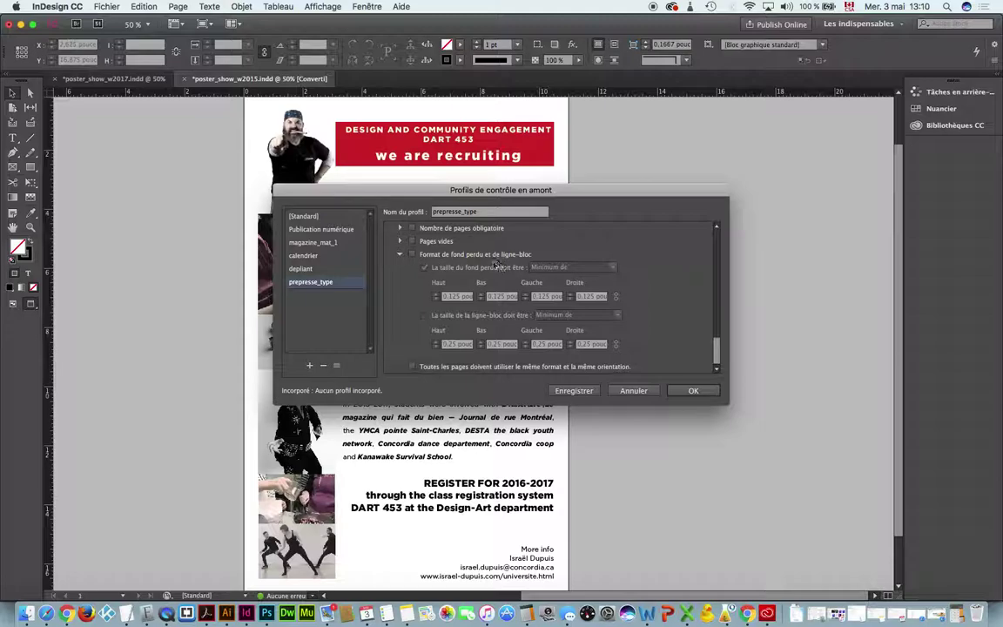
left_click(414, 254)
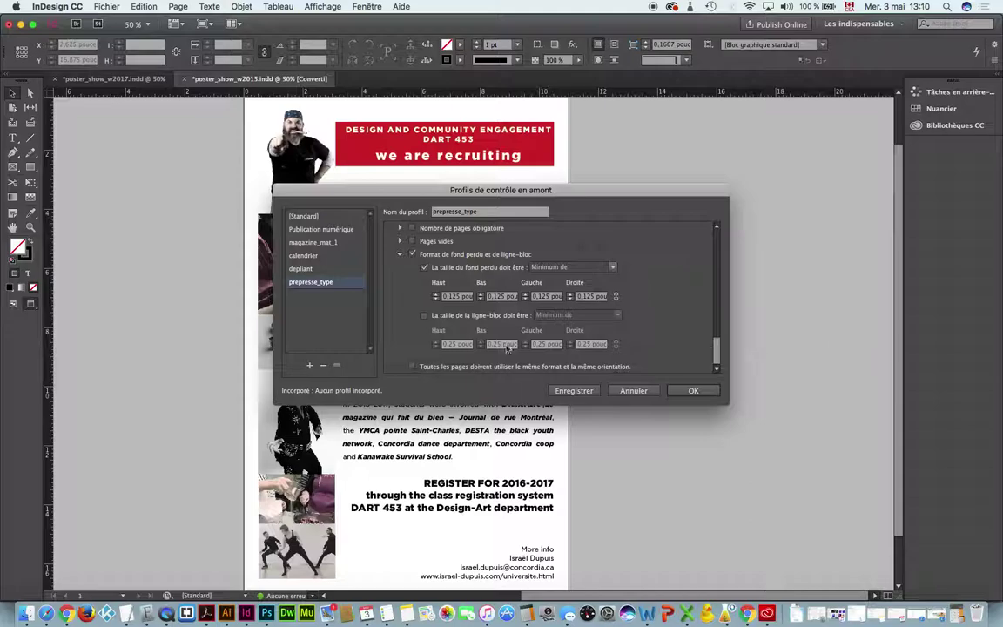
left_click(400, 254)
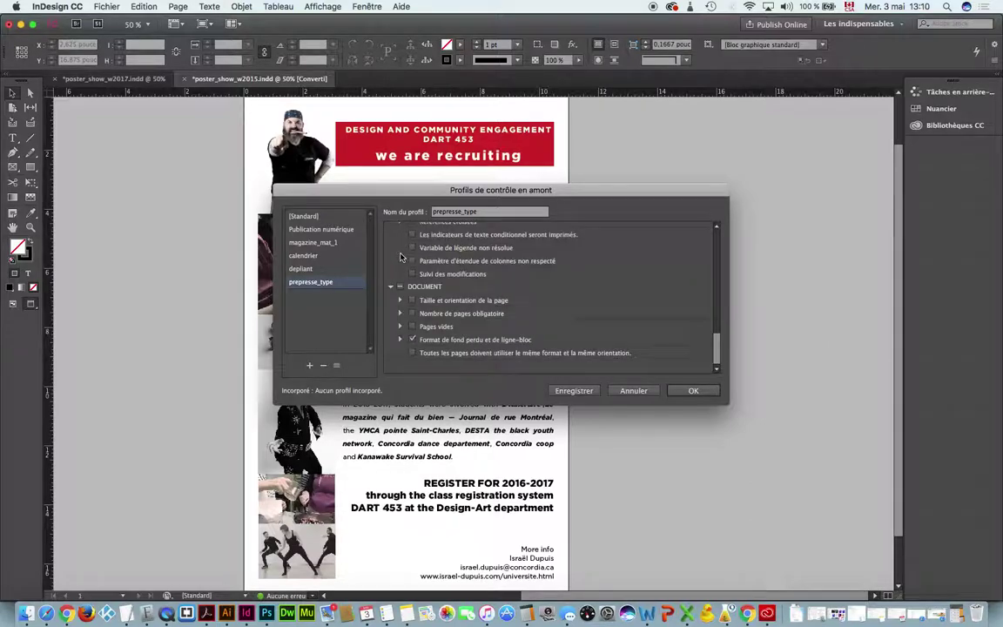
- Save the profile changes and export the profile to the Bureau folder as prepresse_type.idpp
left_click(336, 366)
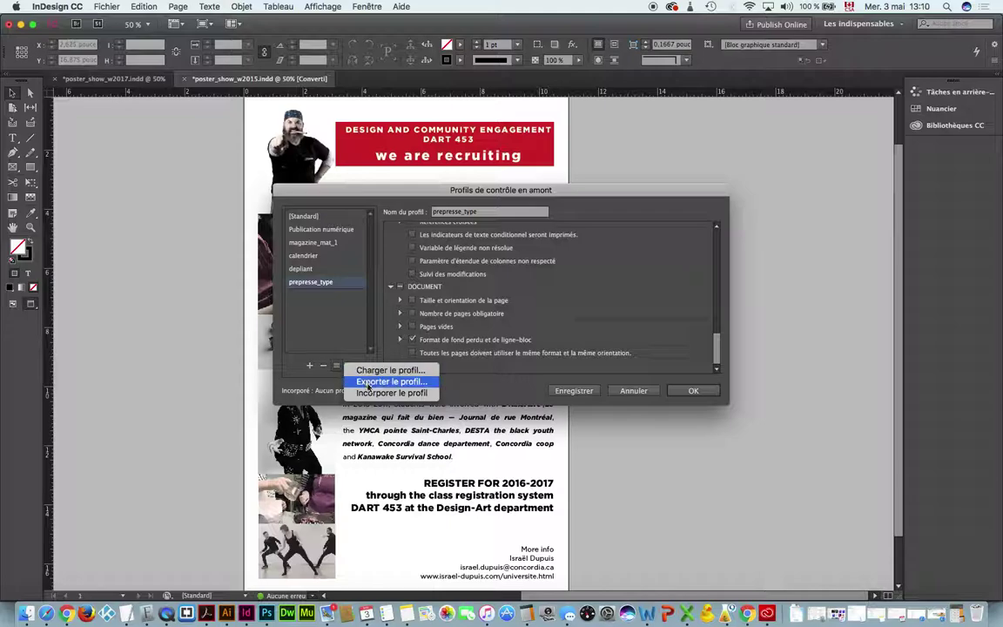
left_click(374, 382)
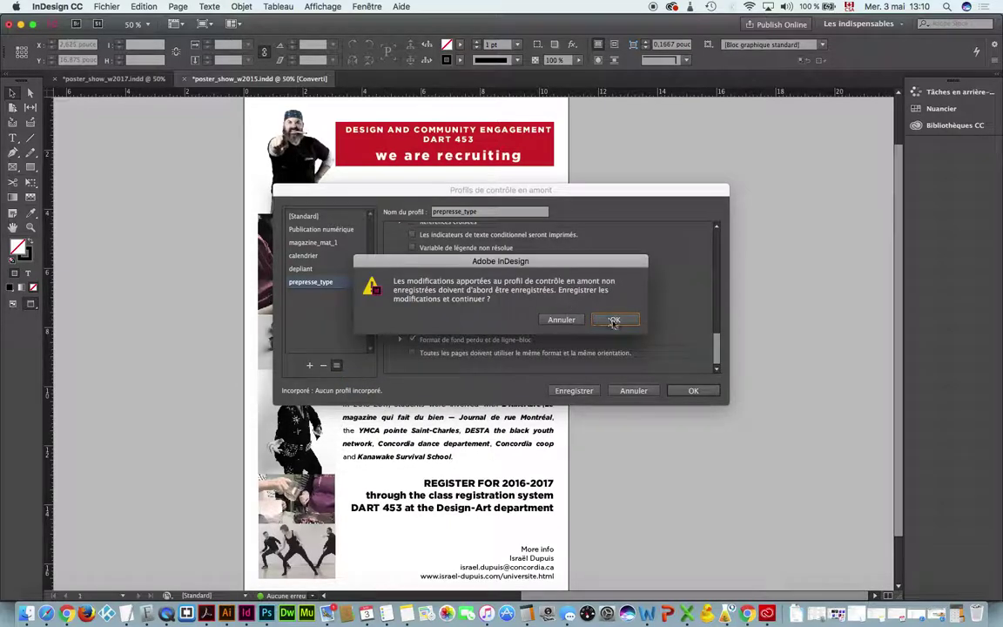
left_click(615, 320)
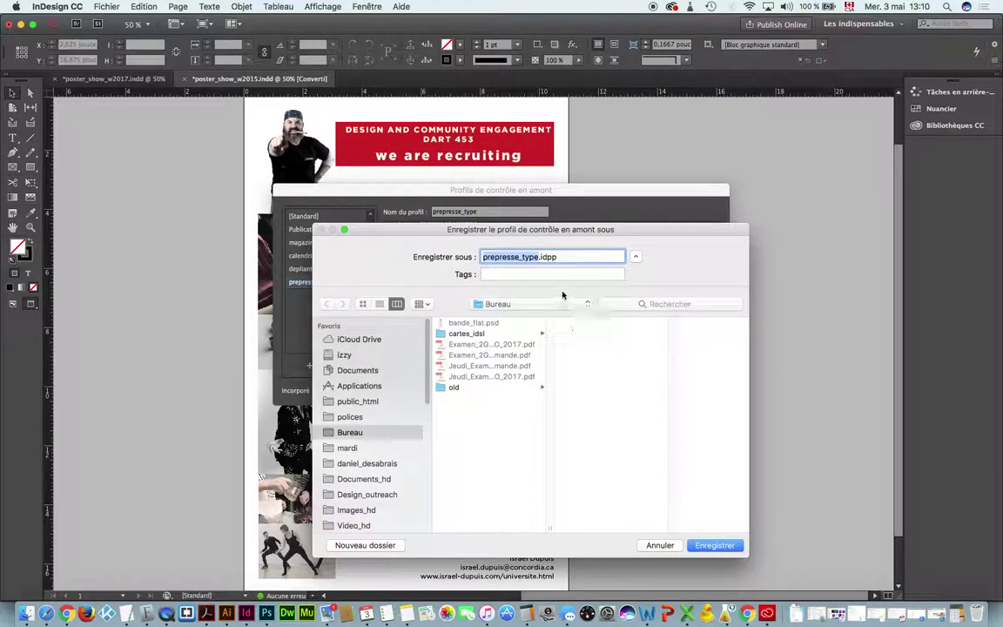
left_click(715, 545)
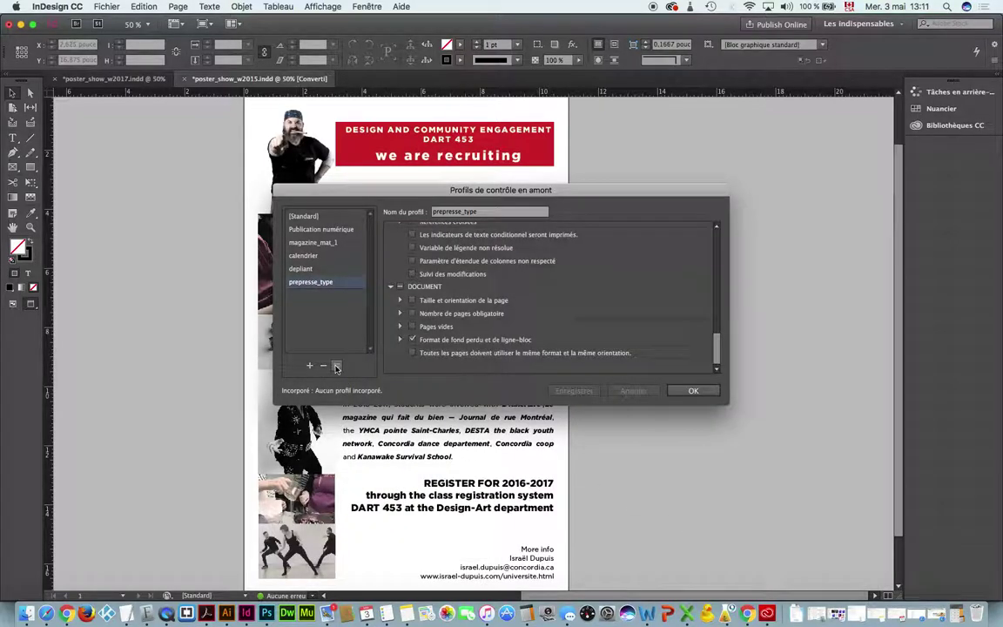
- Close the preflight profile settings and make prepresse_type the document's active preflight profile
left_click(336, 367)
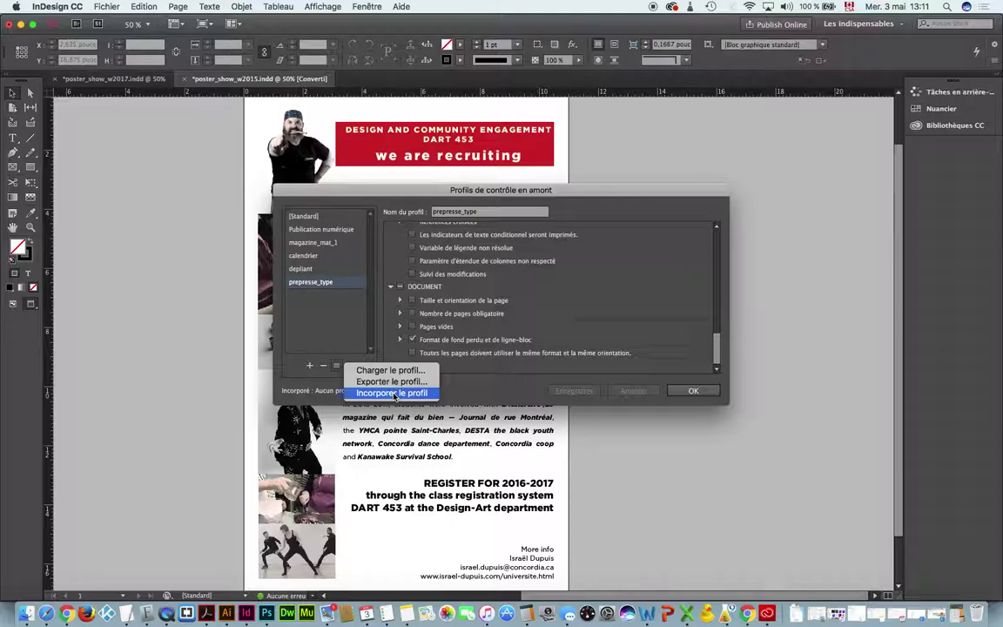
left_click(394, 395)
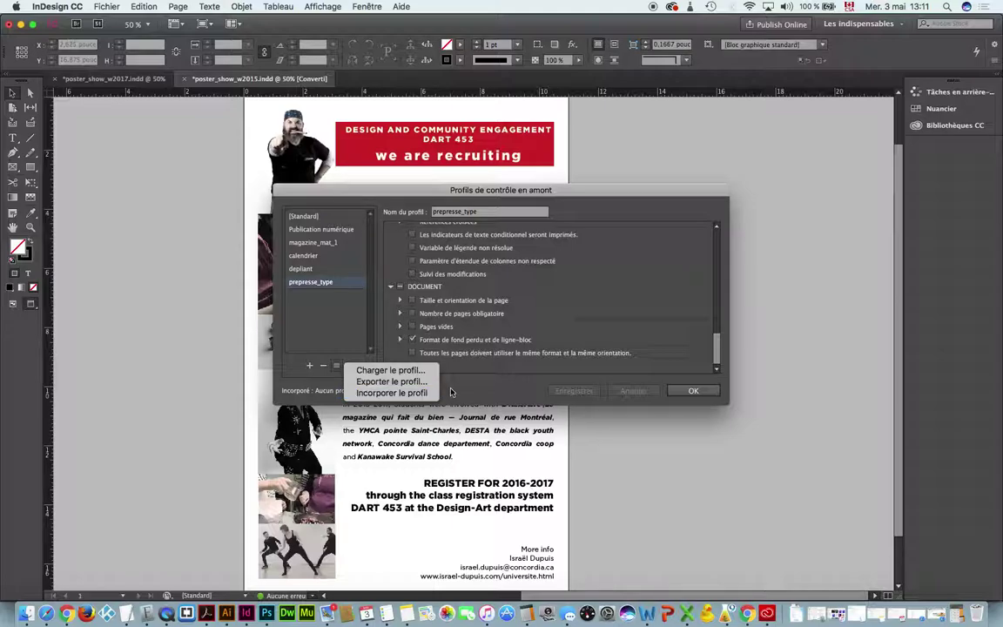
left_click(691, 391)
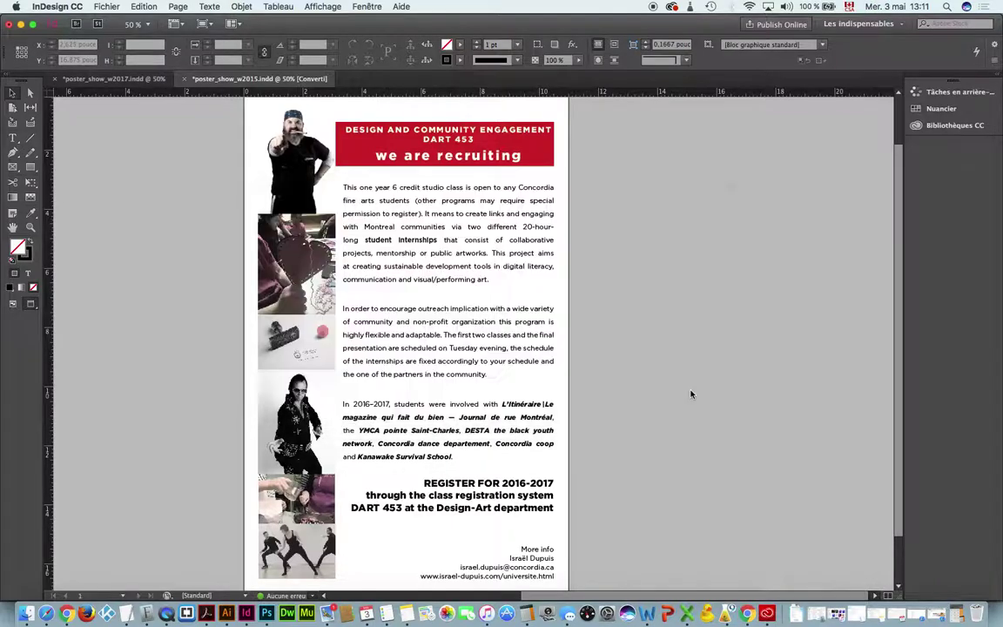
left_click(239, 596)
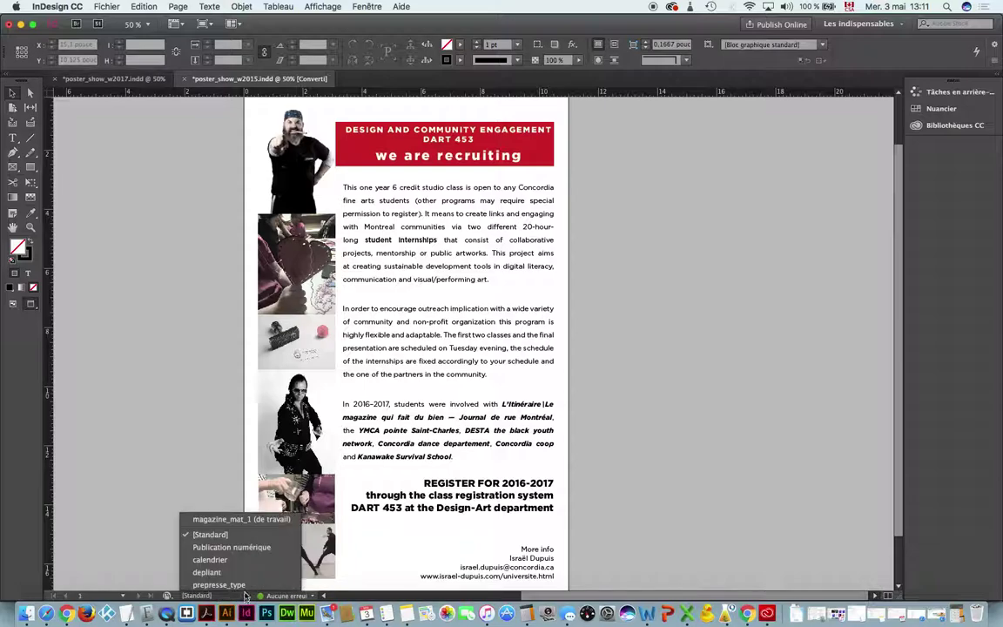
left_click(247, 585)
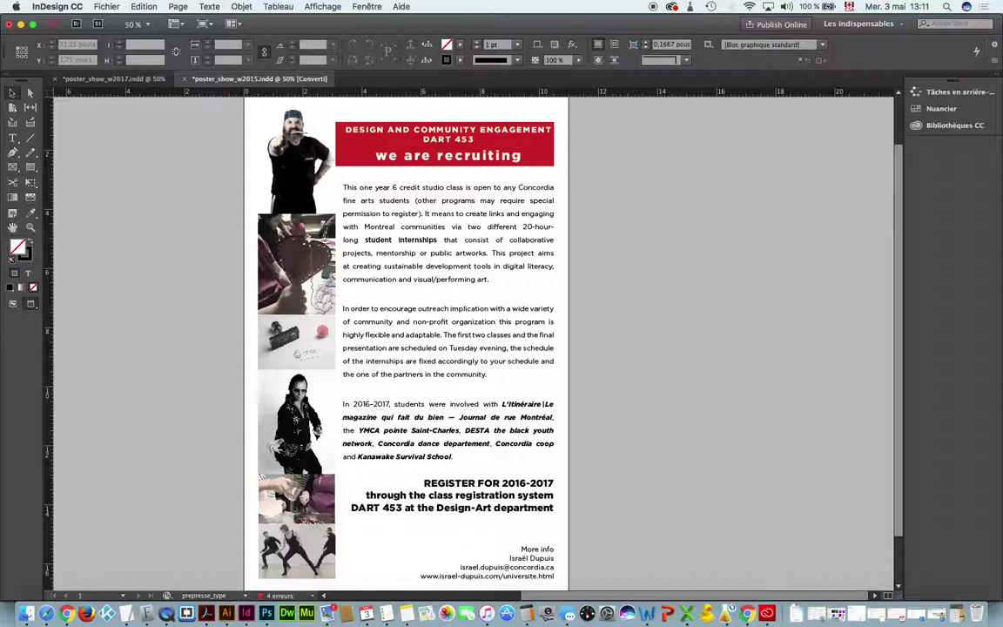
- Bring the floating panels over the workspace and open the preflight panel for the 2015 poster
left_click_drag(1002, 130, 707, 141)
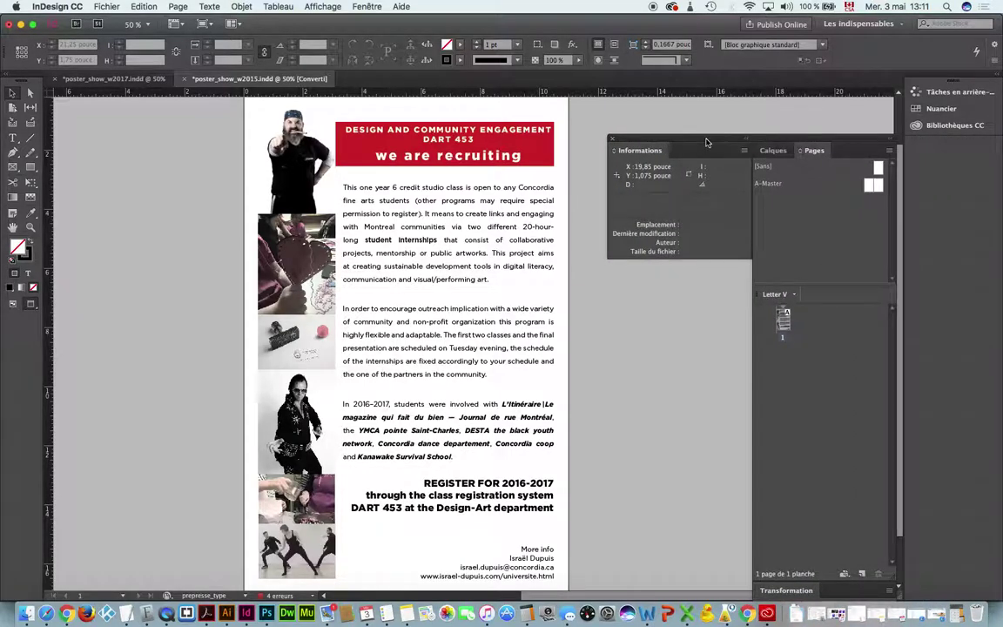
left_click(312, 600)
left_click(391, 556)
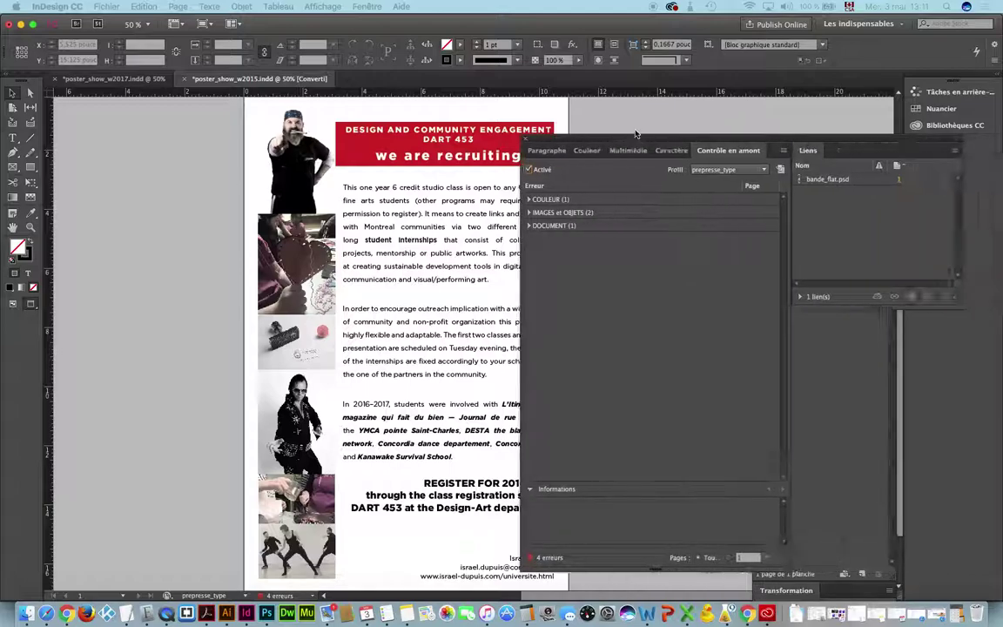
- Expand the unauthorised colour space error, read its details for bande_flat.psd, and go to that image on the page
left_click(529, 167)
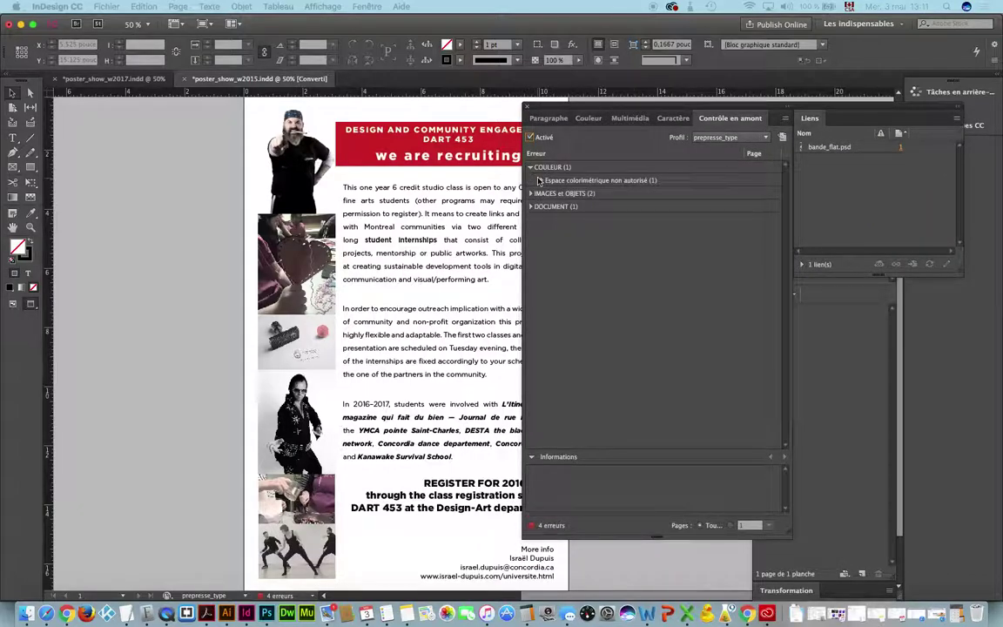
left_click(541, 180)
left_click(612, 194)
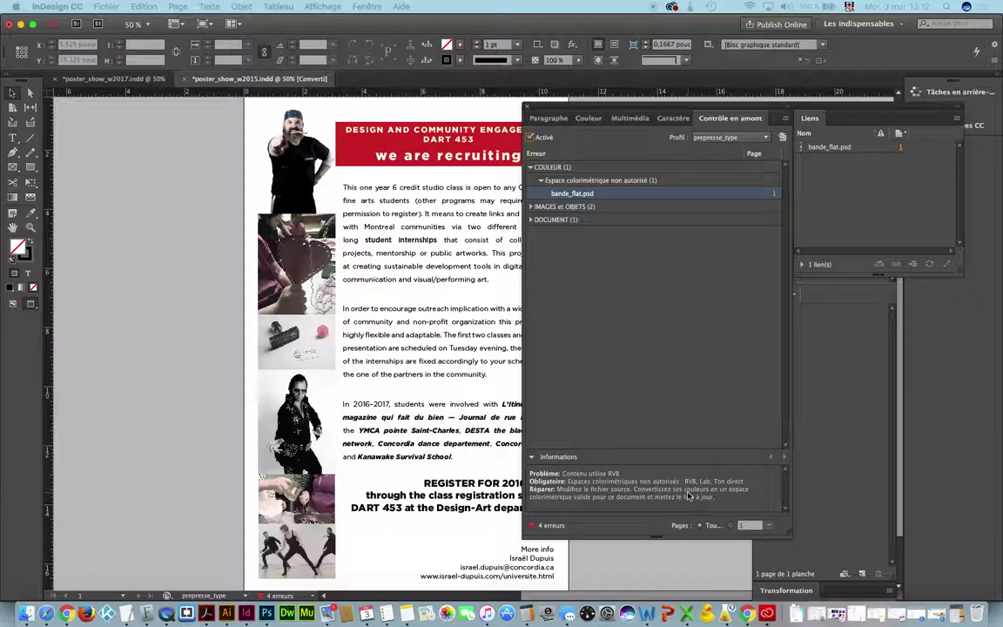
double_click(638, 194)
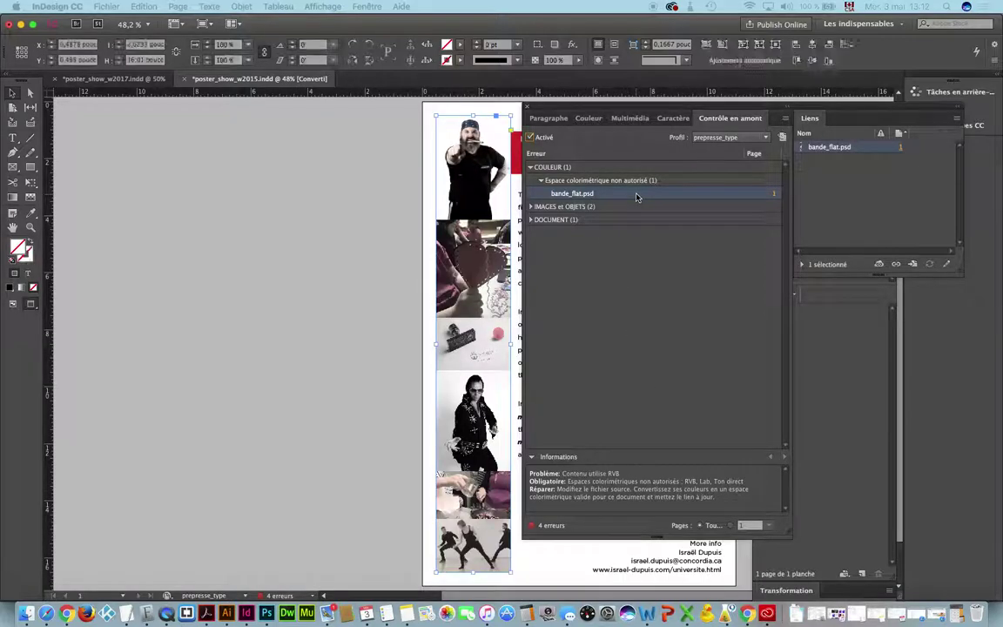